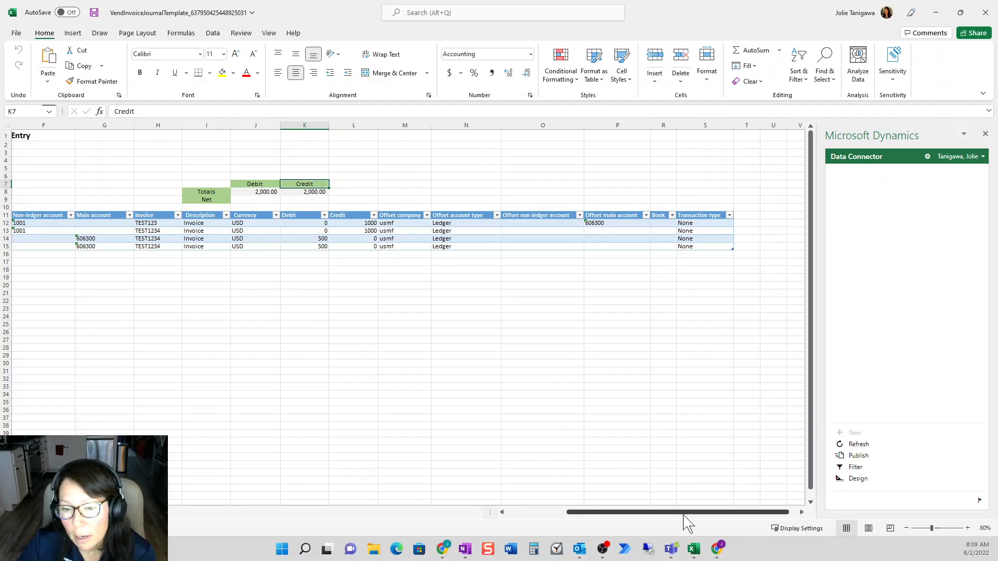
# - Highlight the Due date column of the invoice lines table in yellow, from the header through row 15
pyautogui.moveTo(684, 516); pyautogui.dragTo(590, 516)
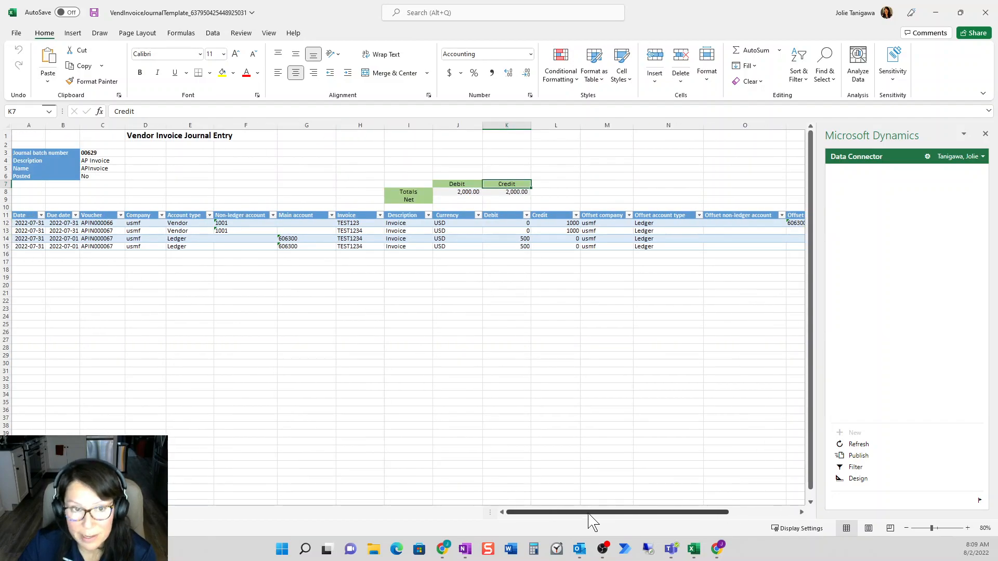
pyautogui.click(210, 254)
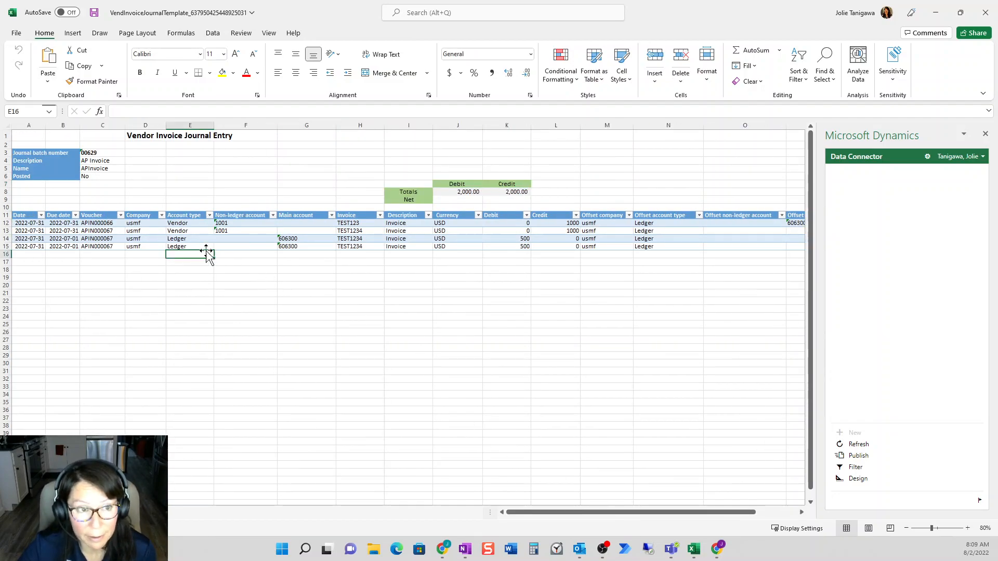
pyautogui.moveTo(62, 215); pyautogui.dragTo(67, 249)
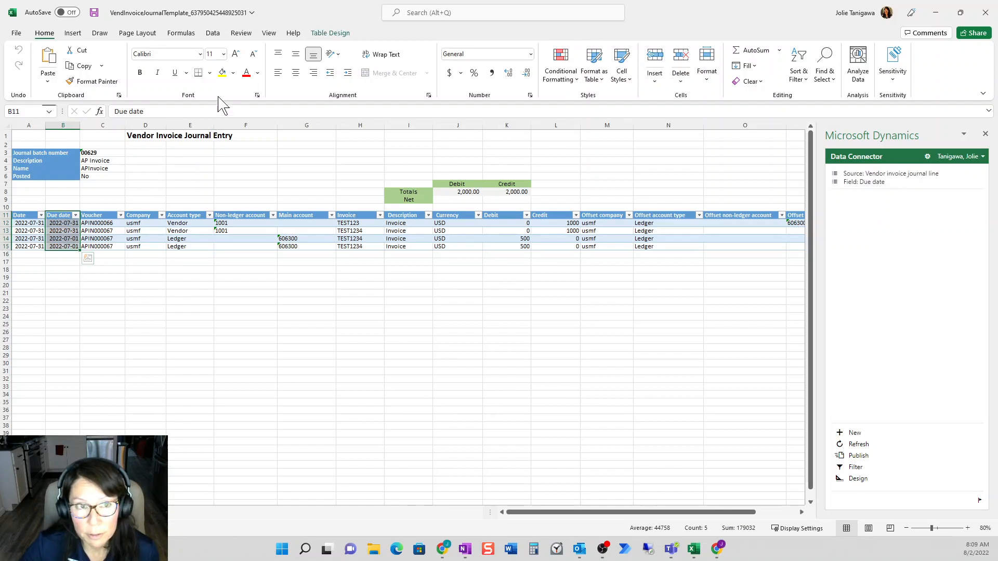
pyautogui.click(226, 75)
pyautogui.hotkey('ctrl', 'q')
pyautogui.click(218, 283)
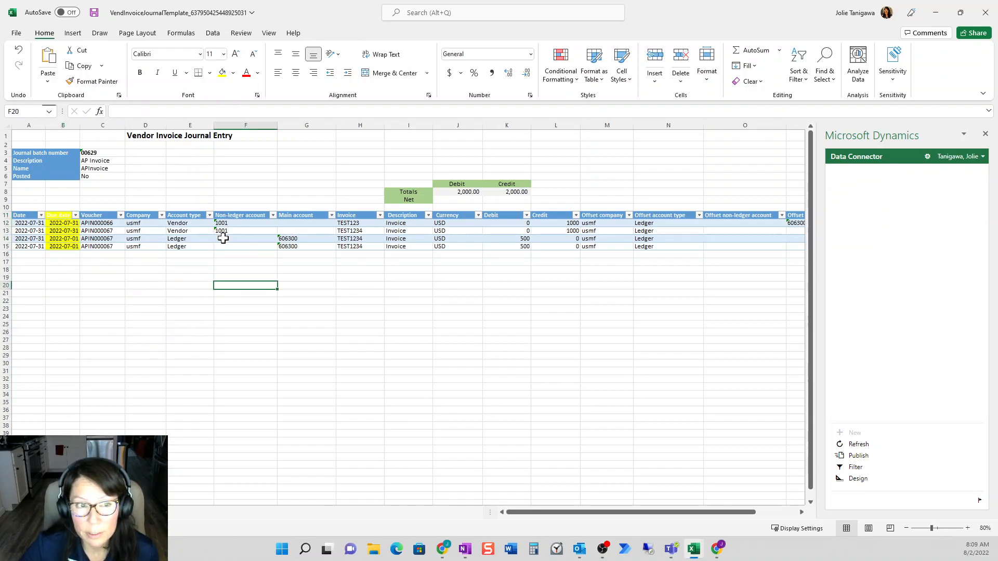
# - Highlight the Main account column of the table in yellow, from the header through row 15
pyautogui.moveTo(209, 222); pyautogui.dragTo(249, 247)
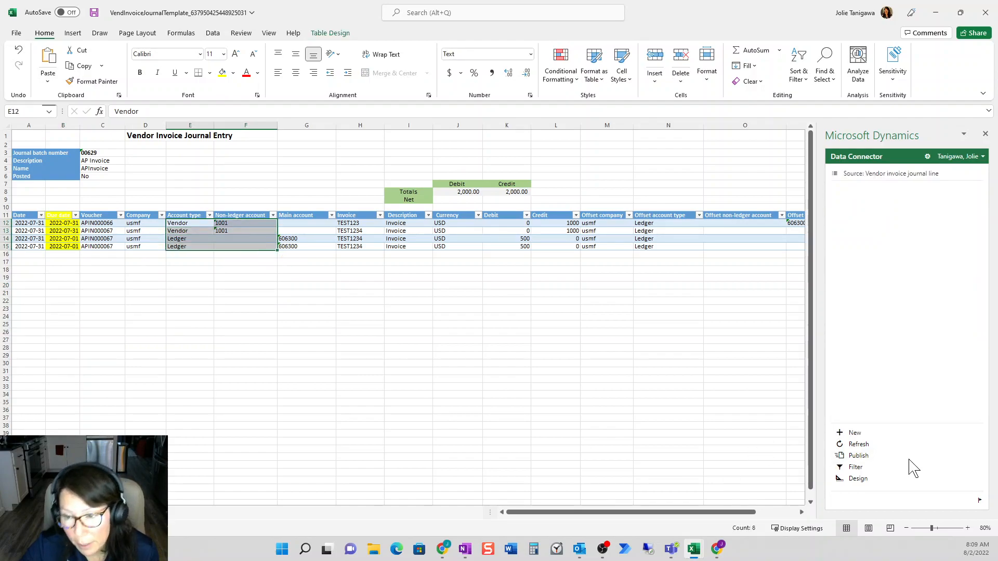
pyautogui.click(67, 215)
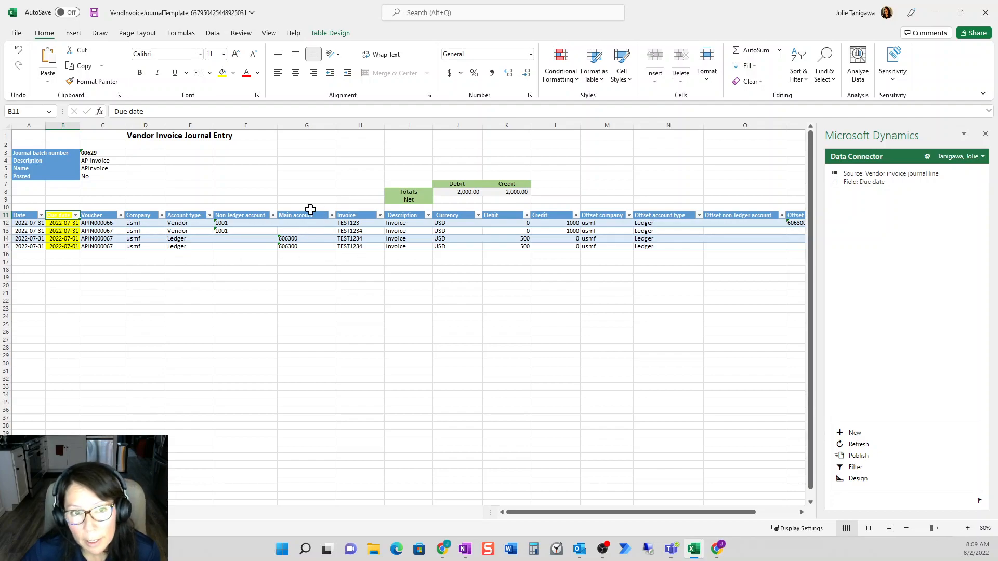
pyautogui.moveTo(307, 216); pyautogui.dragTo(309, 243)
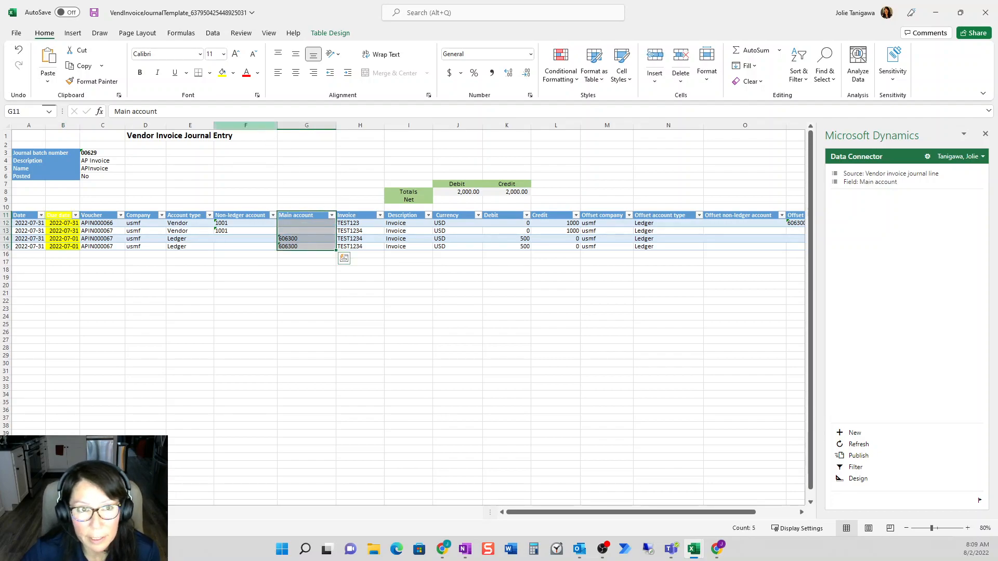
pyautogui.click(222, 72)
pyautogui.click(351, 365)
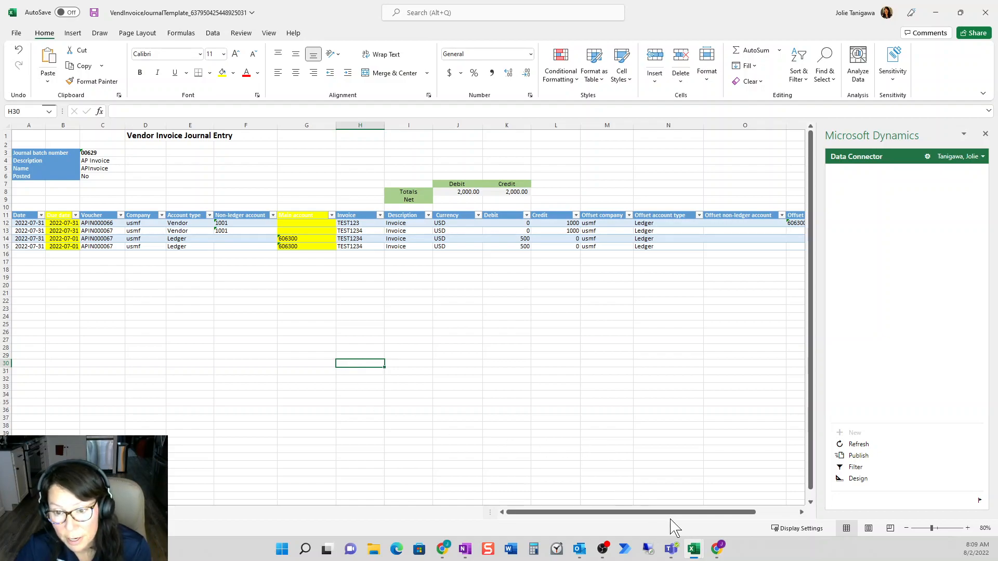
# - Switch to Finance and Operations, open the lines of journal 00629, and examine the account and dimension strings on the ledger lines
pyautogui.click(720, 554)
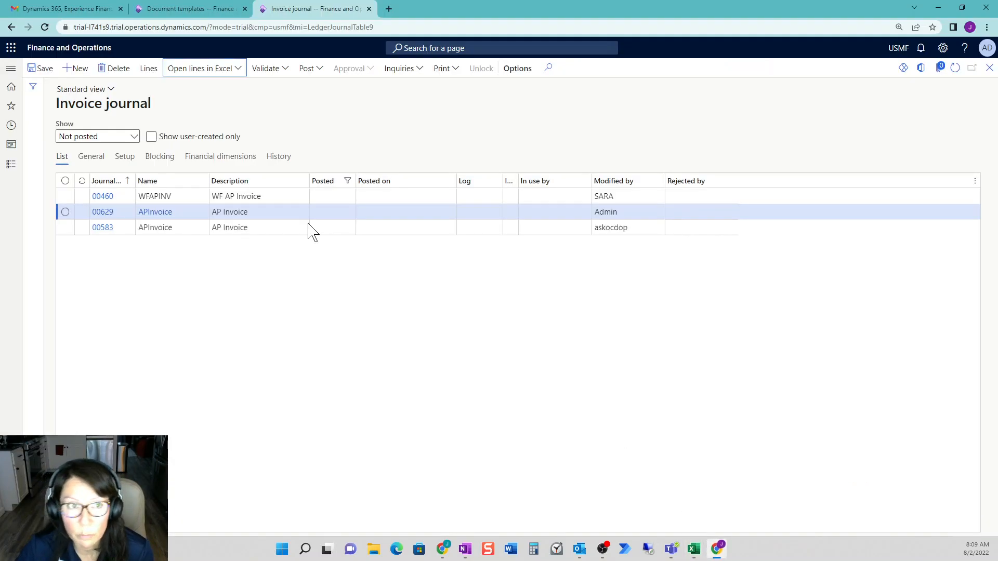
pyautogui.click(147, 70)
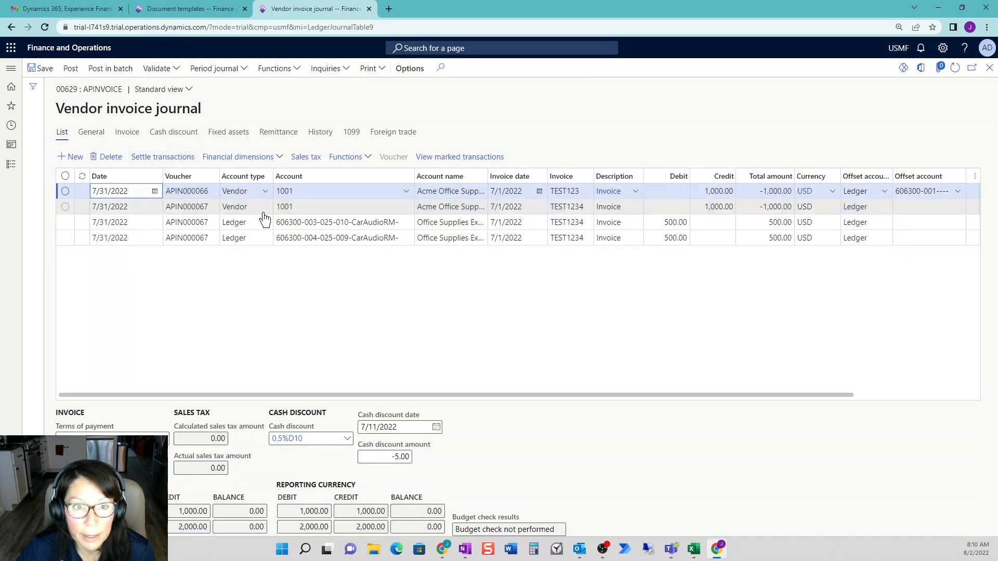
pyautogui.moveTo(276, 223); pyautogui.dragTo(395, 224)
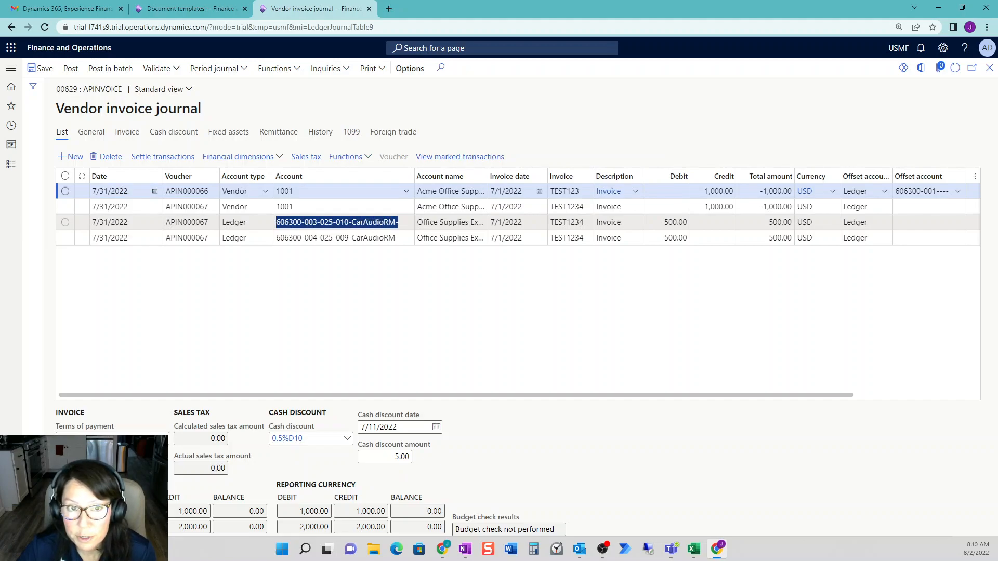
pyautogui.moveTo(276, 238); pyautogui.dragTo(398, 238)
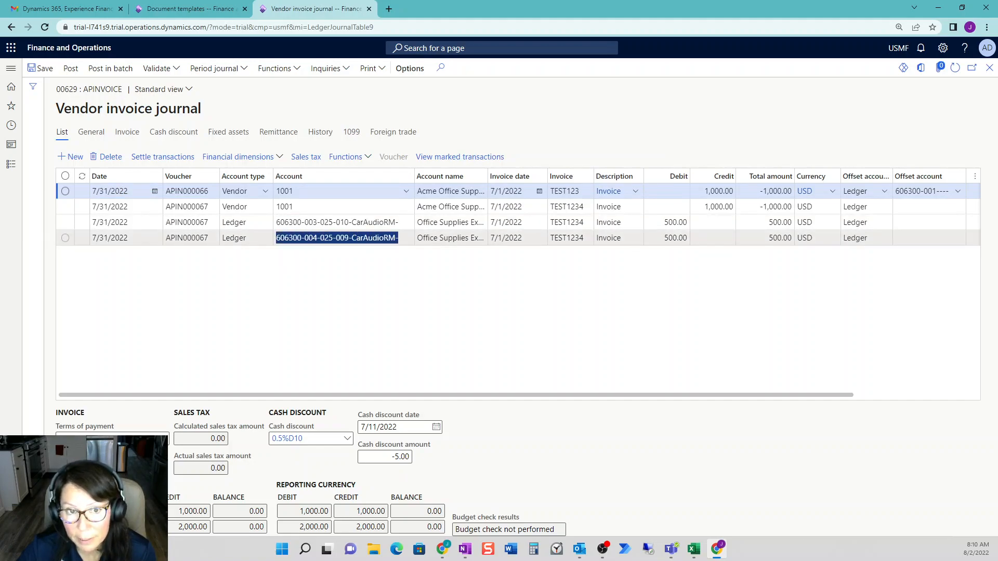
pyautogui.click(316, 260)
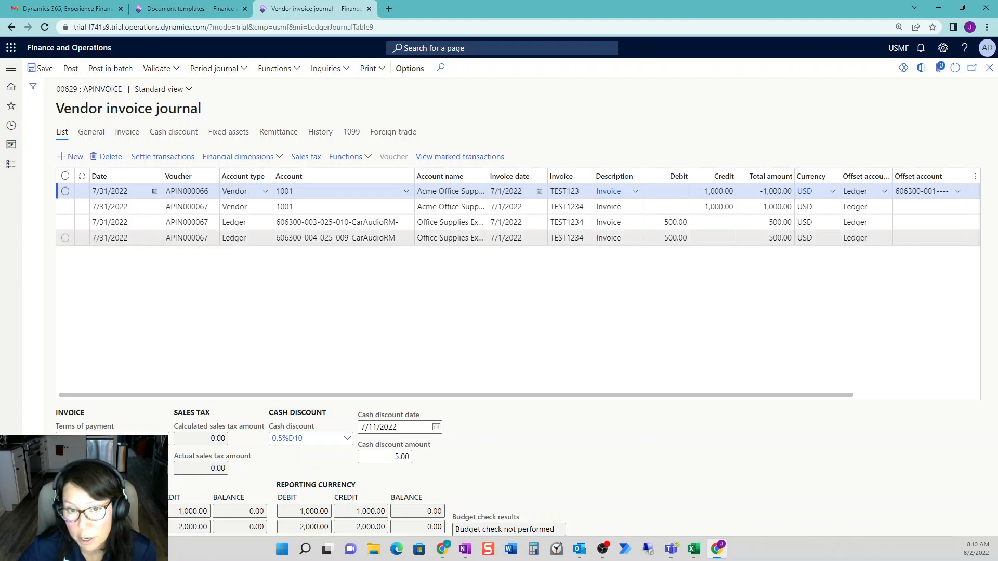
pyautogui.click(348, 238)
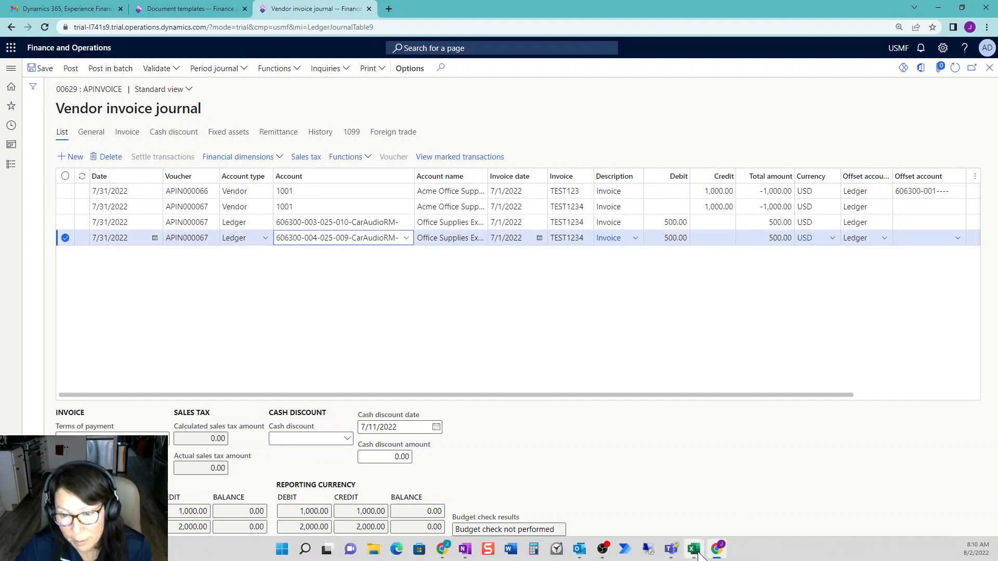
# - Return to the VendInvoiceJournalTemplate workbook in Excel and highlight the Offset main account column in yellow, header included
pyautogui.moveTo(697, 552)
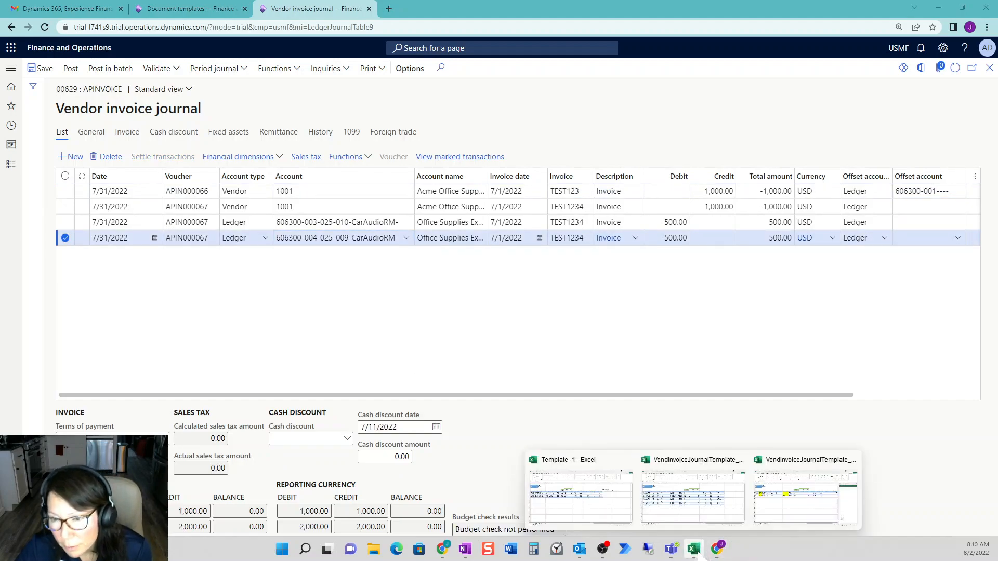
pyautogui.click(781, 504)
pyautogui.click(420, 292)
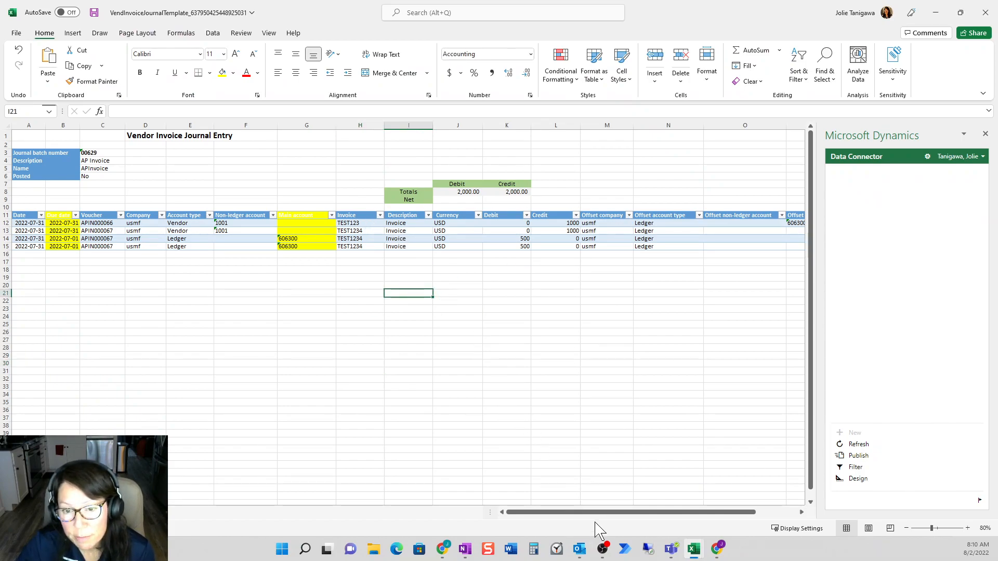
pyautogui.moveTo(593, 524); pyautogui.dragTo(646, 525)
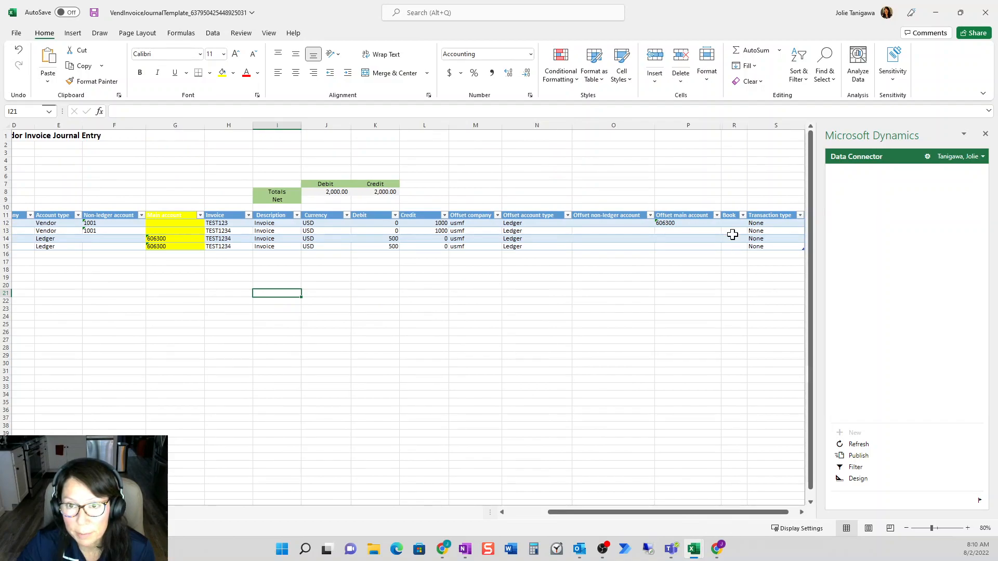
pyautogui.moveTo(687, 216); pyautogui.dragTo(688, 246)
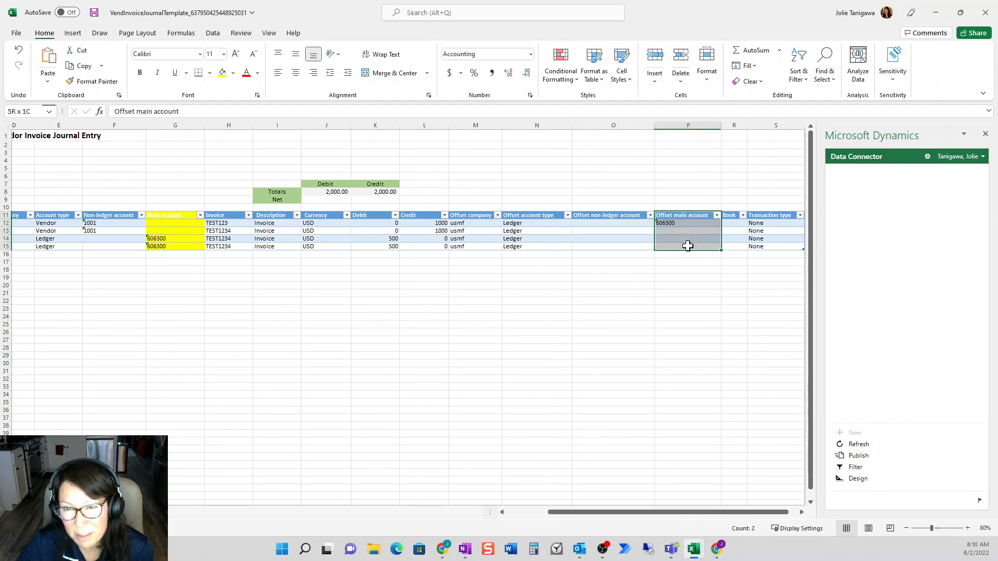
pyautogui.click(222, 73)
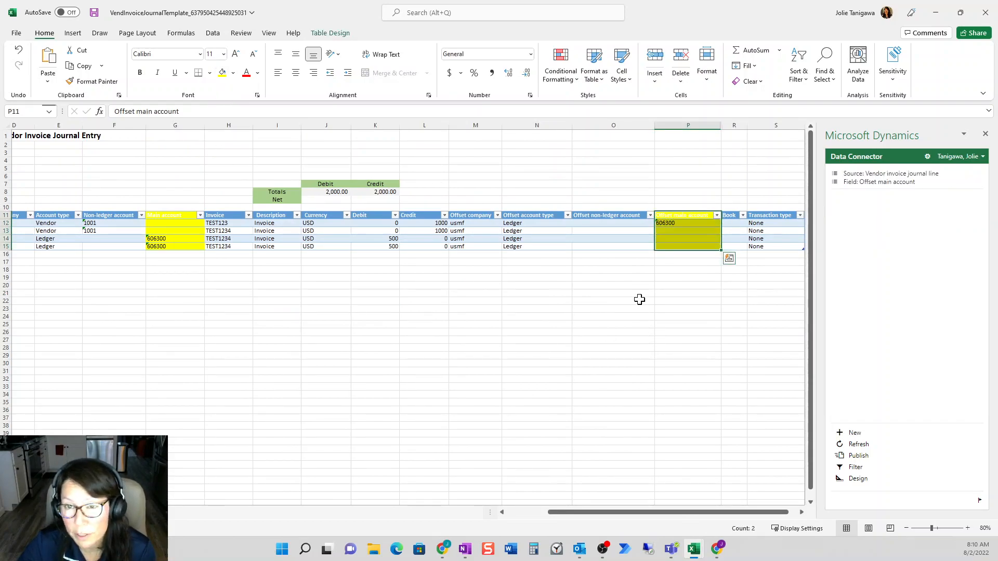
pyautogui.click(637, 374)
# - Switch to the journal lines in Finance and Operations and compare the single-line voucher's offset account with the multi-line voucher's ledger lines
pyautogui.click(717, 549)
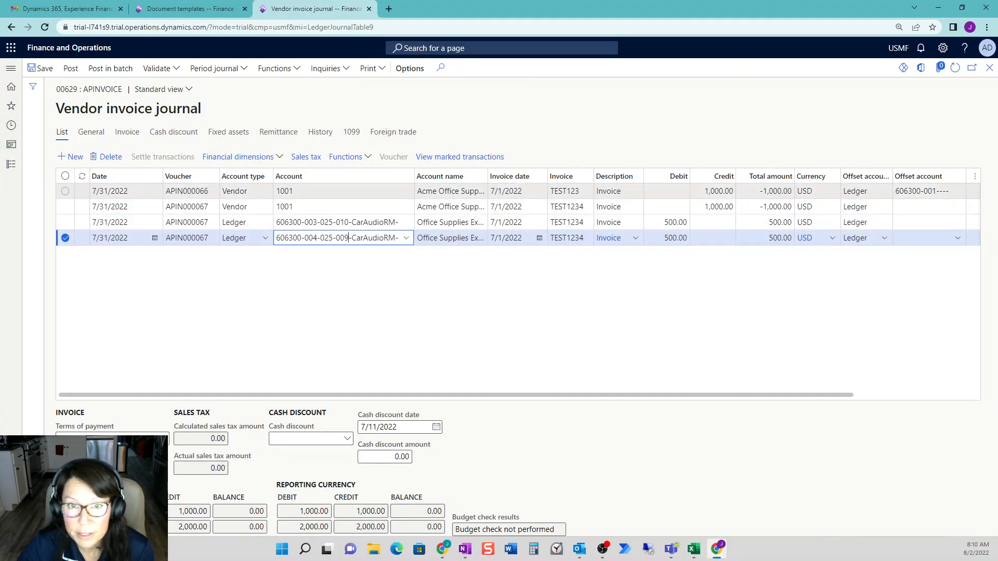
pyautogui.click(451, 190)
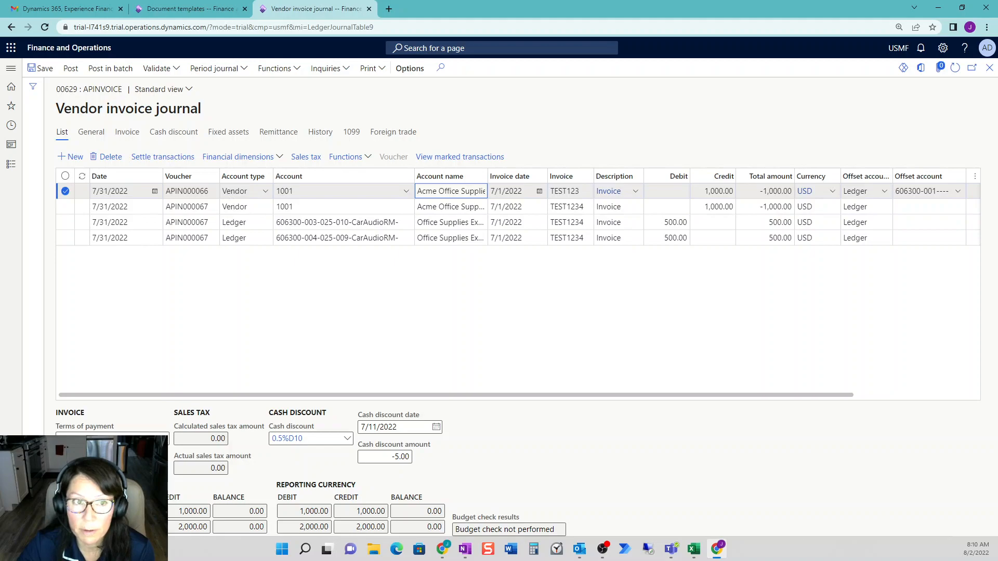
pyautogui.click(191, 191)
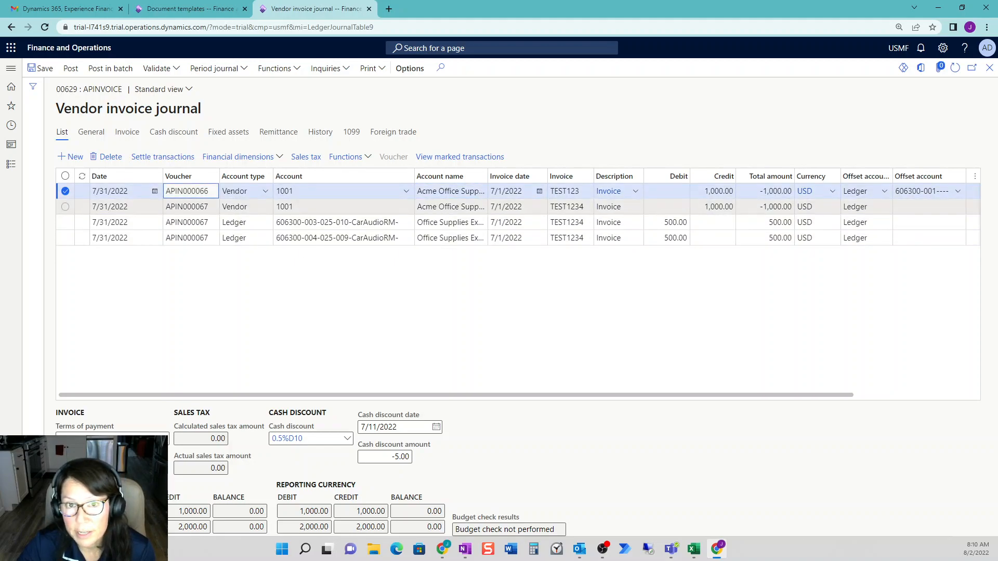
pyautogui.click(718, 191)
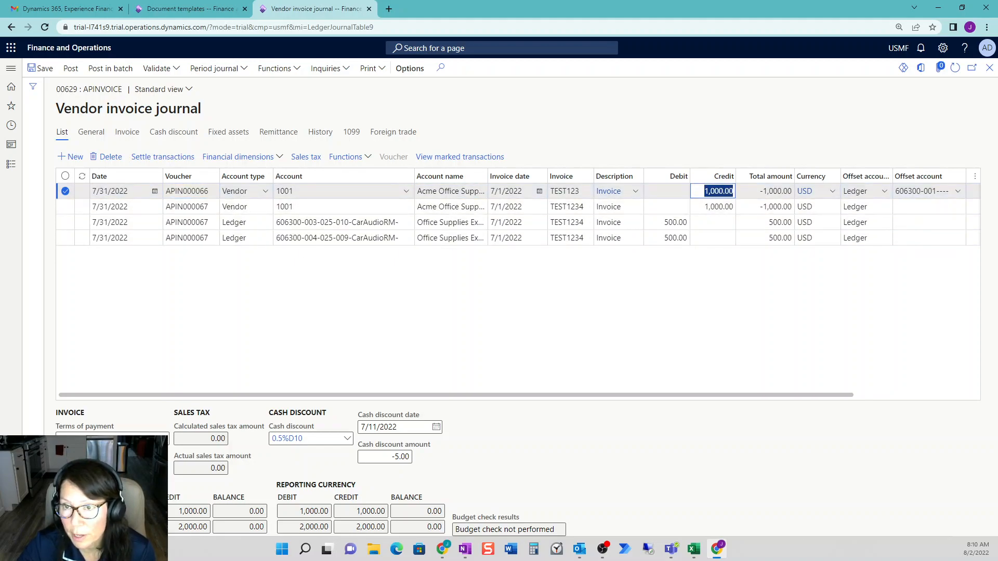
pyautogui.moveTo(896, 191); pyautogui.dragTo(935, 192)
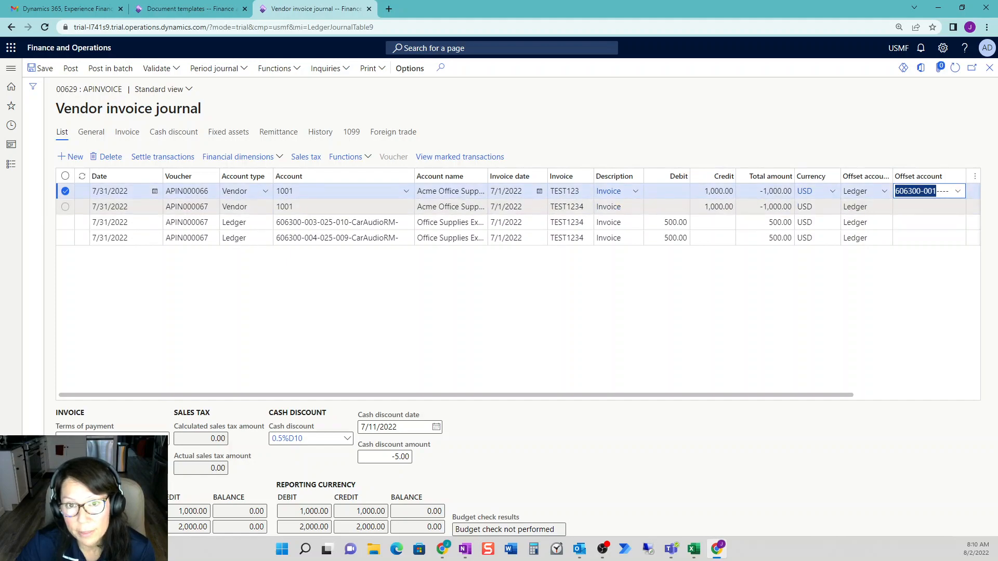
pyautogui.click(536, 212)
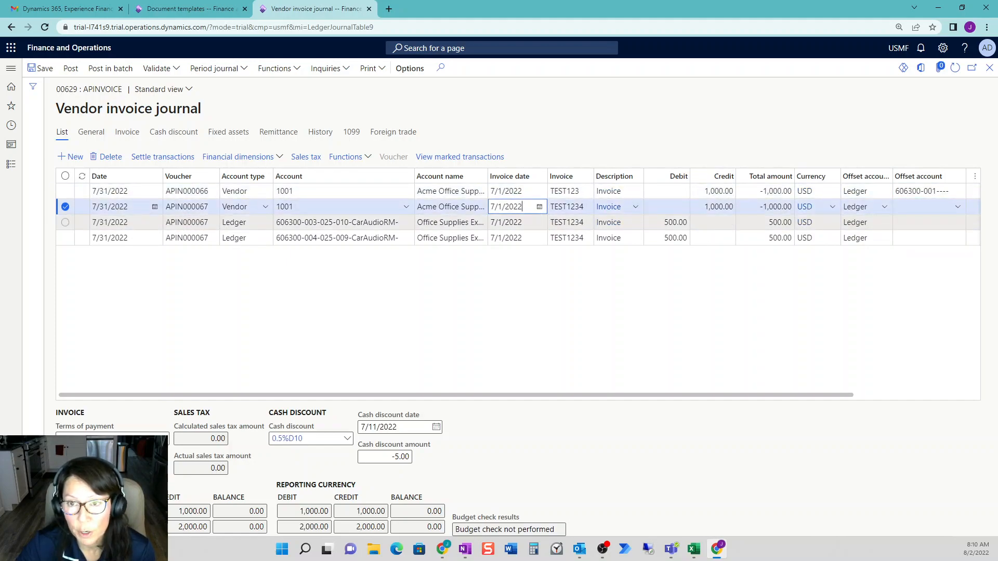
pyautogui.click(567, 224)
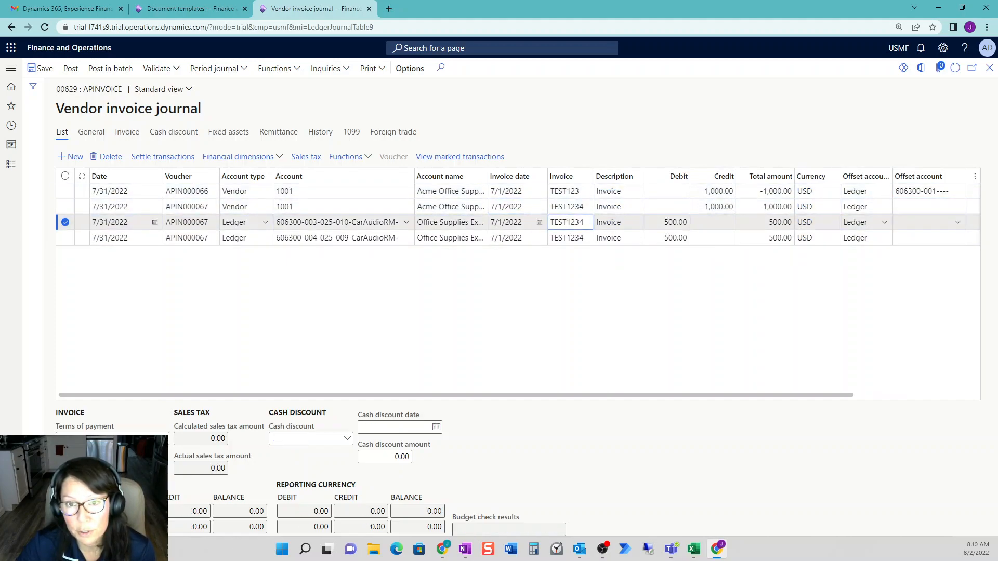
pyautogui.press('Down')
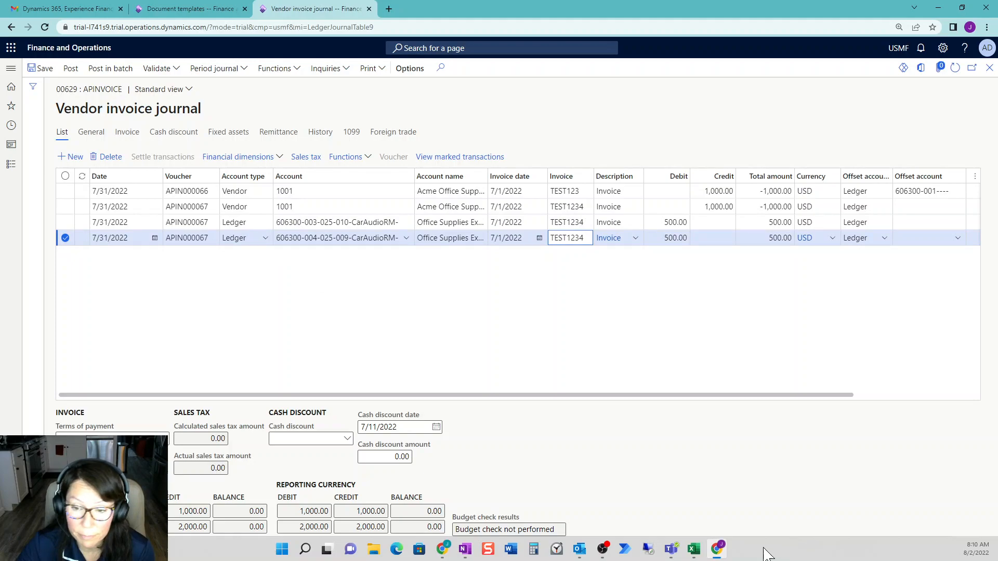
# - Return to the VendInvoiceJournalTemplate workbook in Excel and narrow the Offset non-ledger account column
pyautogui.click(693, 549)
pyautogui.click(817, 522)
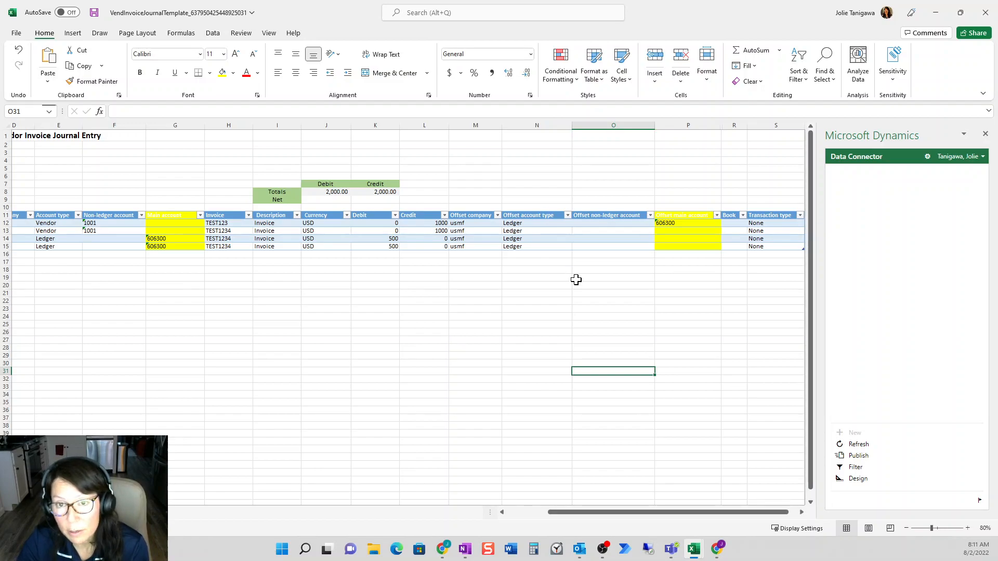
pyautogui.moveTo(655, 124); pyautogui.dragTo(632, 127)
pyautogui.click(728, 300)
# - Highlight the Book and Transaction type columns in yellow, headers included, and slightly narrow the Debit column
pyautogui.moveTo(712, 216); pyautogui.dragTo(748, 215)
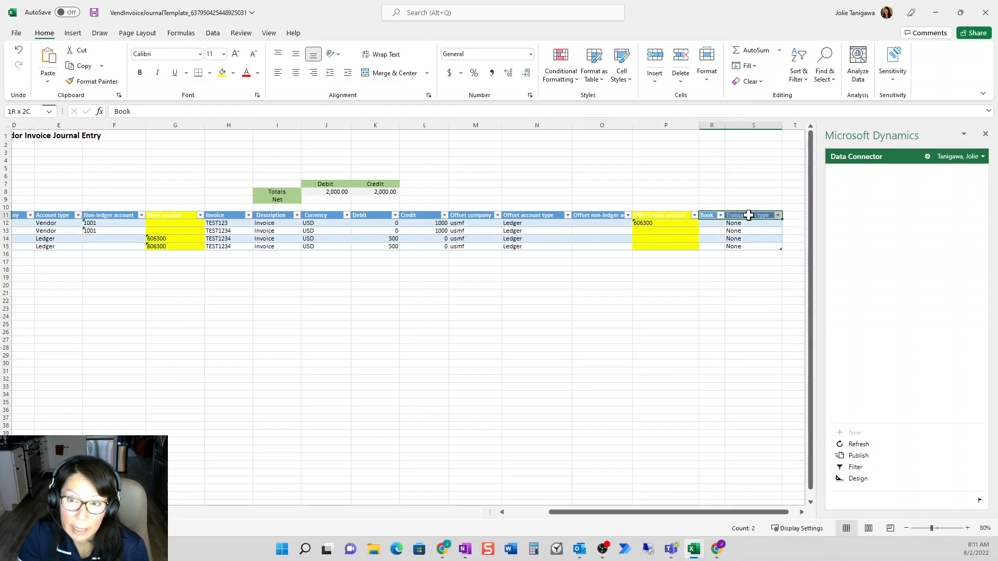
pyautogui.moveTo(750, 216); pyautogui.dragTo(750, 248)
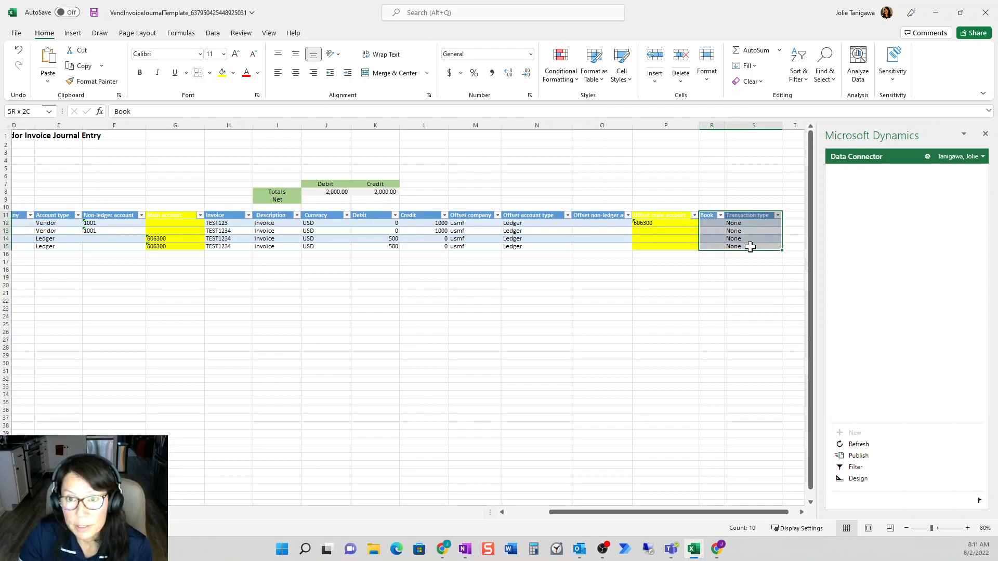
pyautogui.click(222, 72)
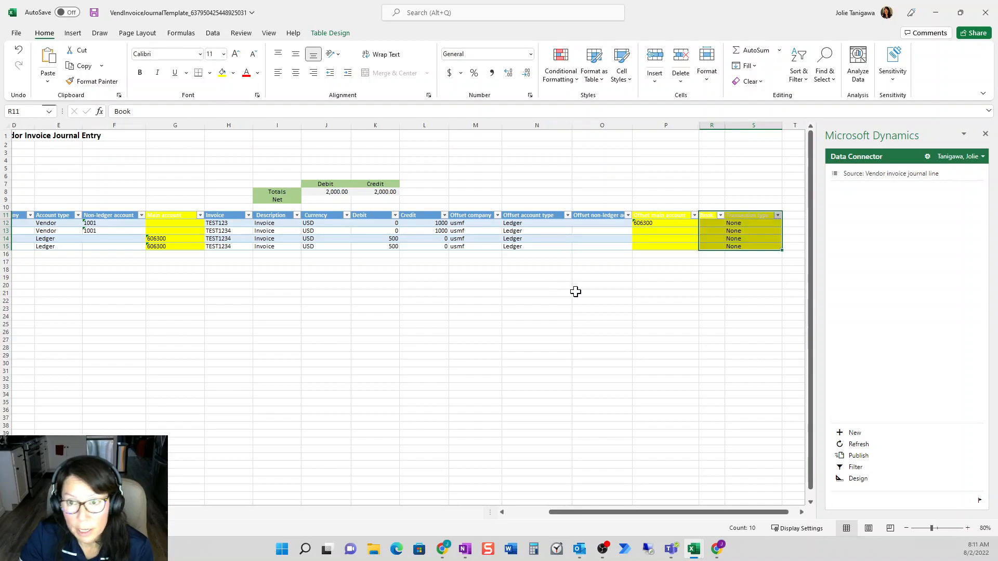
pyautogui.click(574, 291)
pyautogui.hscroll(-4, 679, 516)
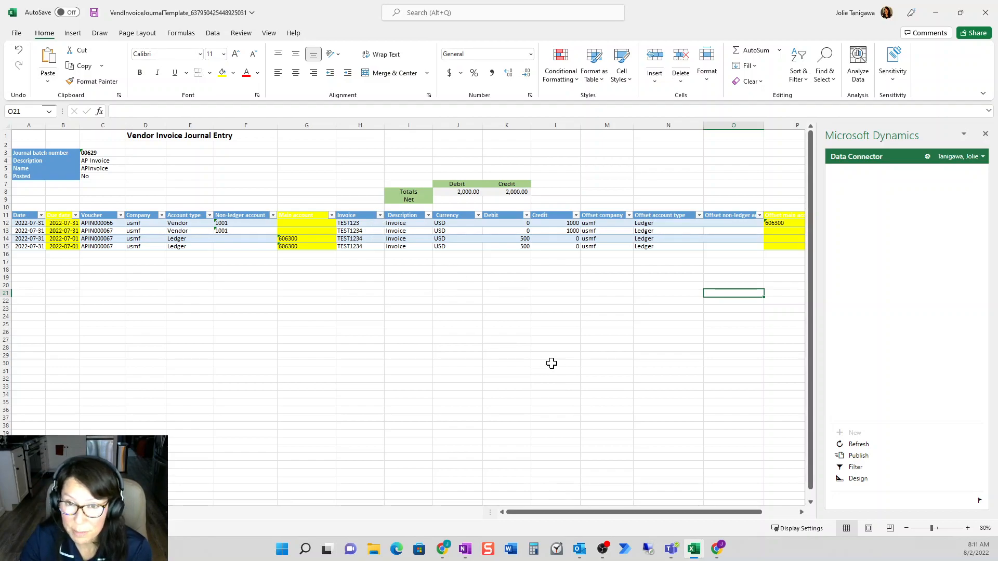
pyautogui.moveTo(531, 129); pyautogui.dragTo(527, 130)
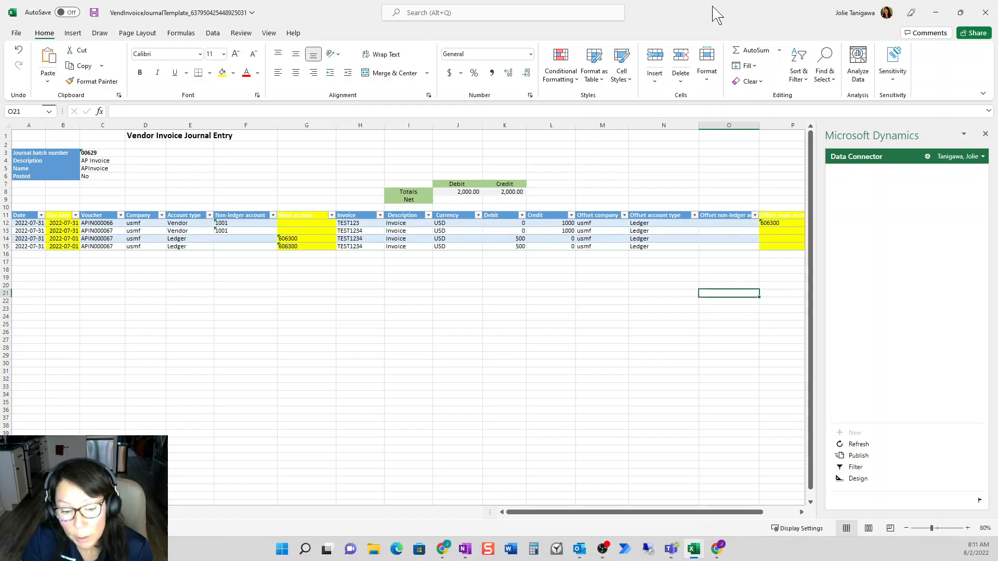
# - Switch to Finance and Operations and bring up the Document templates page listing VendInvoiceJournalTemplate
pyautogui.moveTo(702, 12); pyautogui.dragTo(0, 67)
pyautogui.click(424, 320)
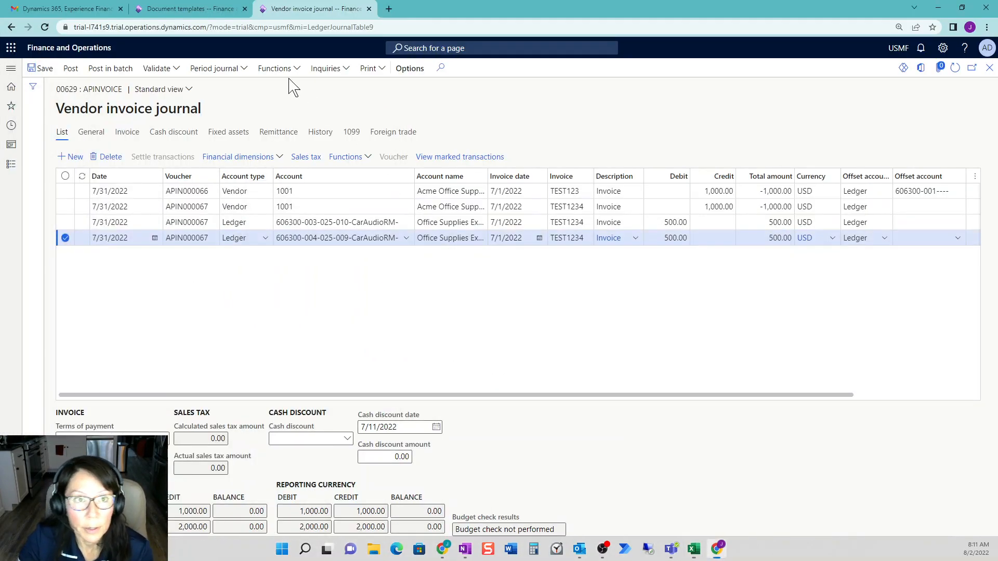
pyautogui.click(197, 9)
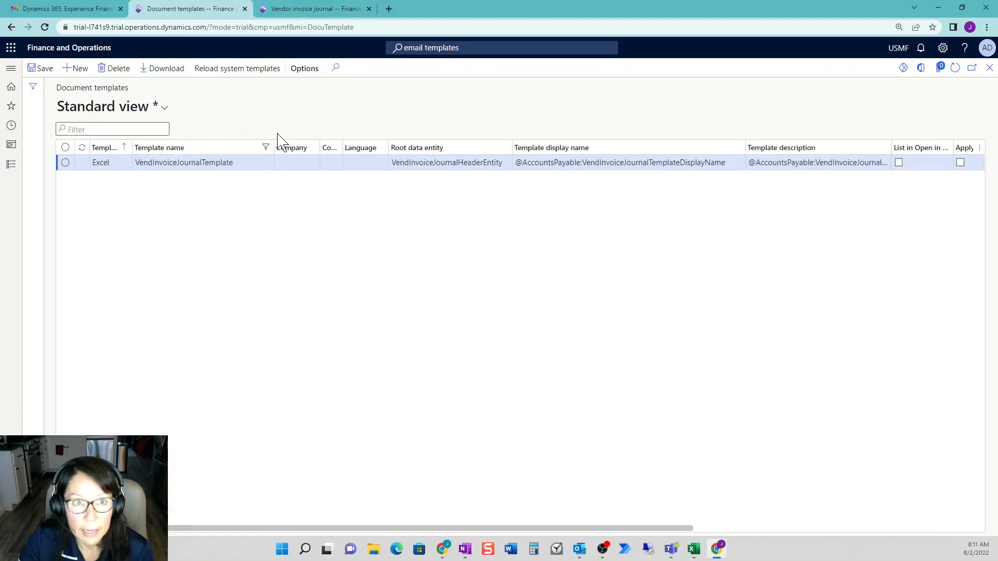
# - Look up where Document templates sits in the module navigation, under Setup and Office integration, and return to the page
pyautogui.click(12, 170)
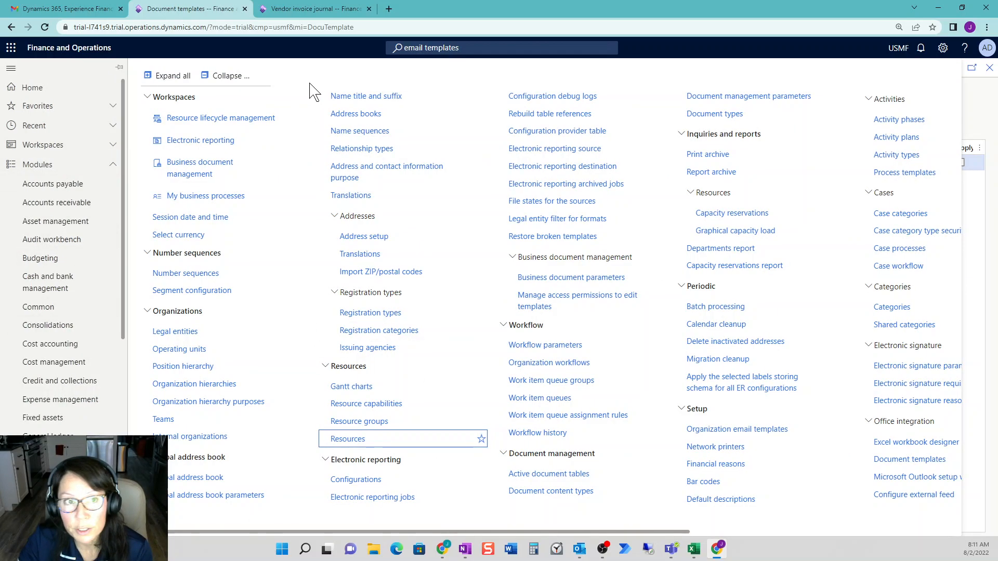
pyautogui.moveTo(440, 533); pyautogui.dragTo(708, 556)
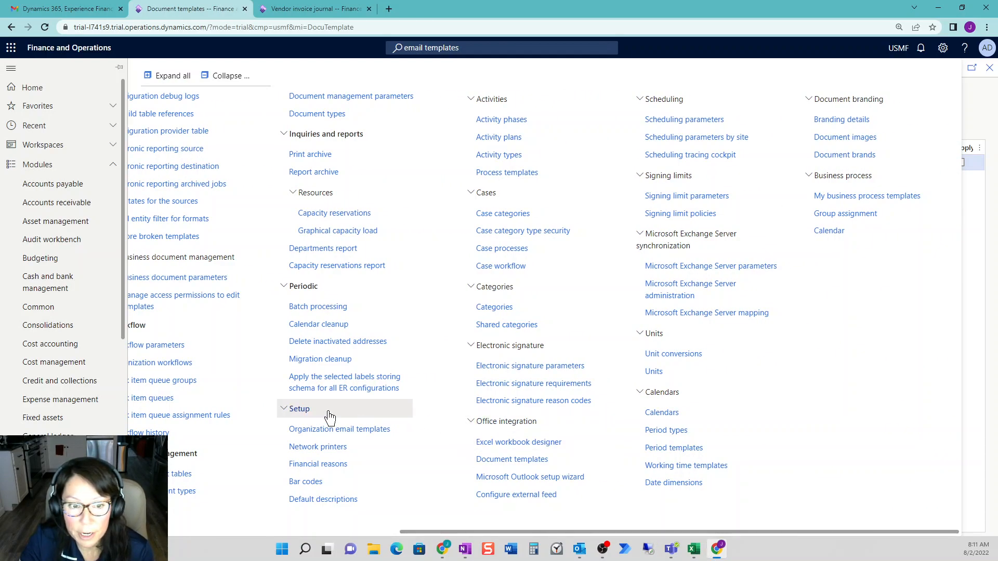
pyautogui.moveTo(499, 533); pyautogui.dragTo(307, 532)
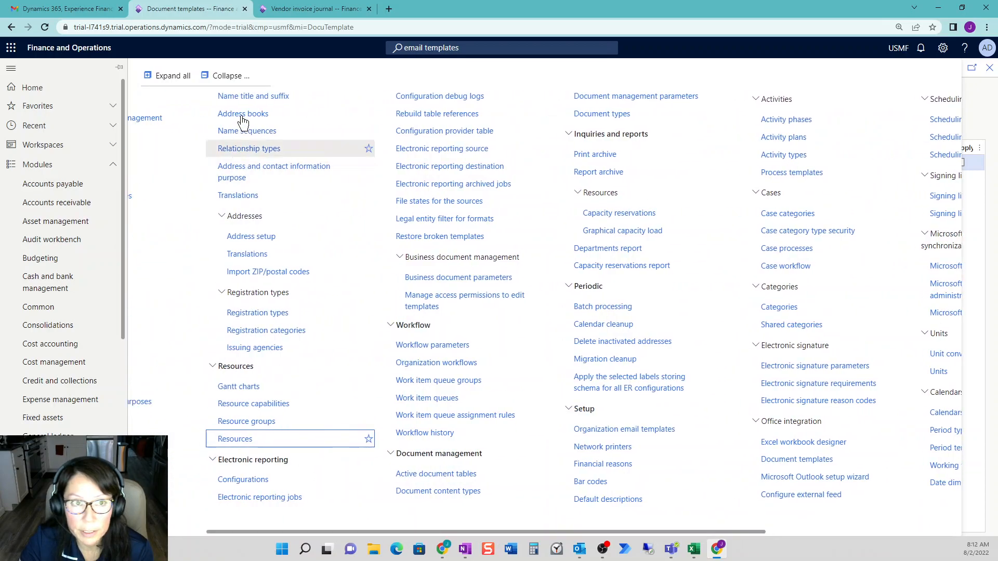
pyautogui.click(227, 76)
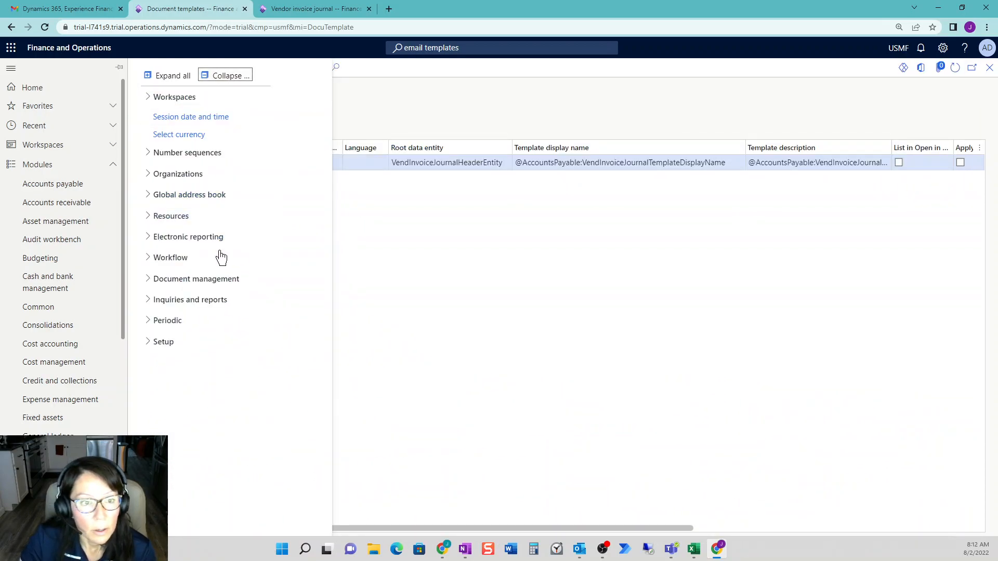
pyautogui.click(197, 343)
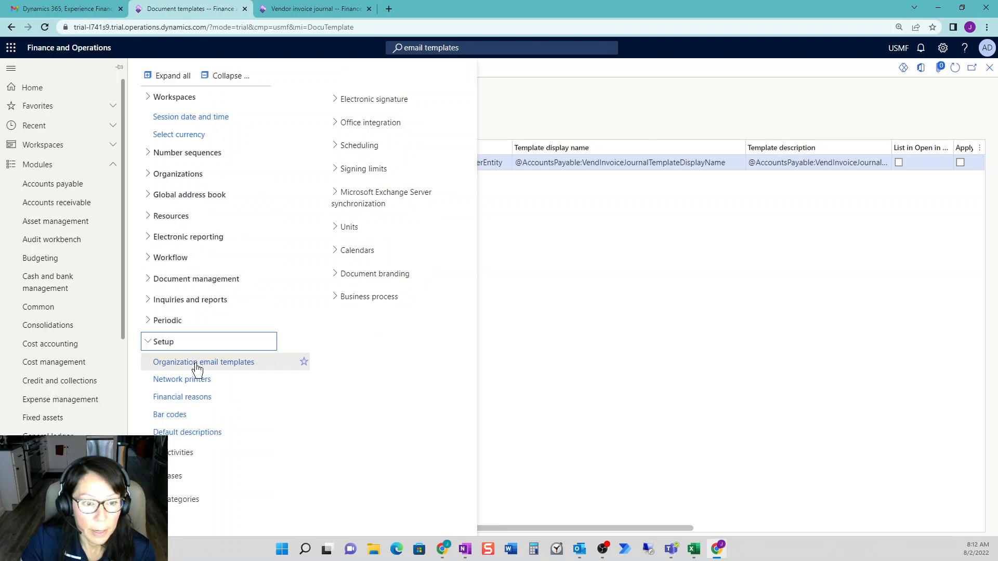
pyautogui.click(392, 126)
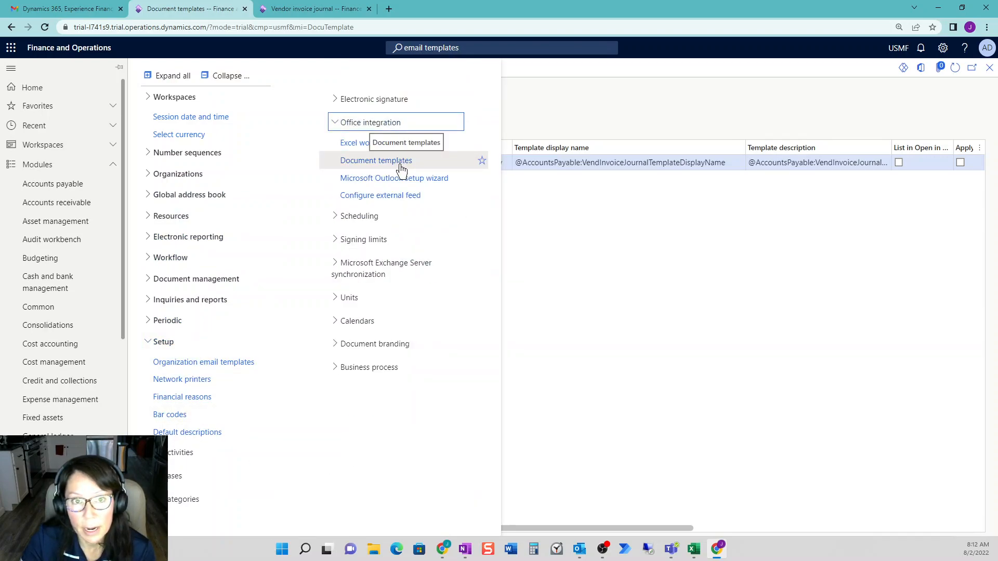
pyautogui.click(660, 263)
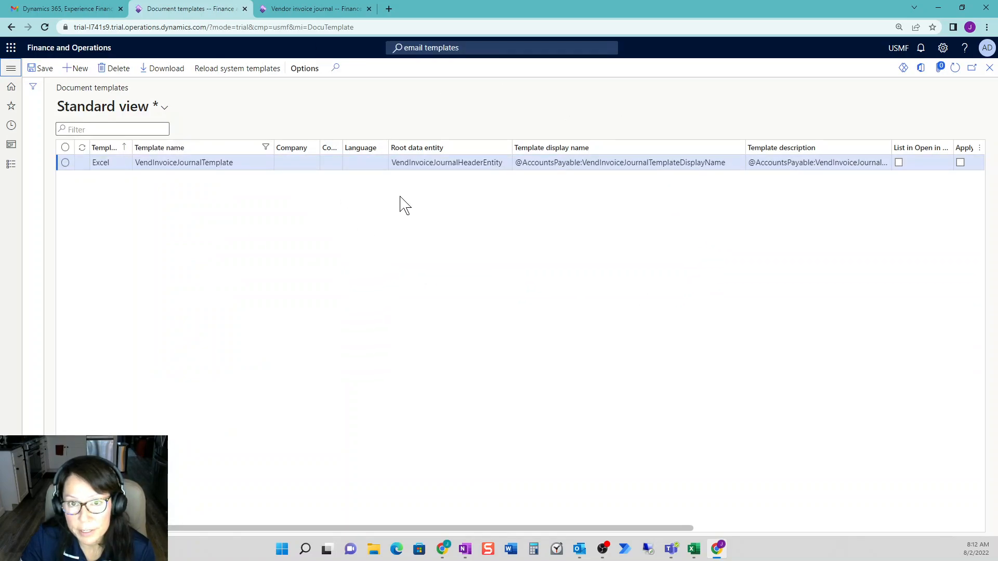
pyautogui.moveTo(473, 527); pyautogui.dragTo(477, 528)
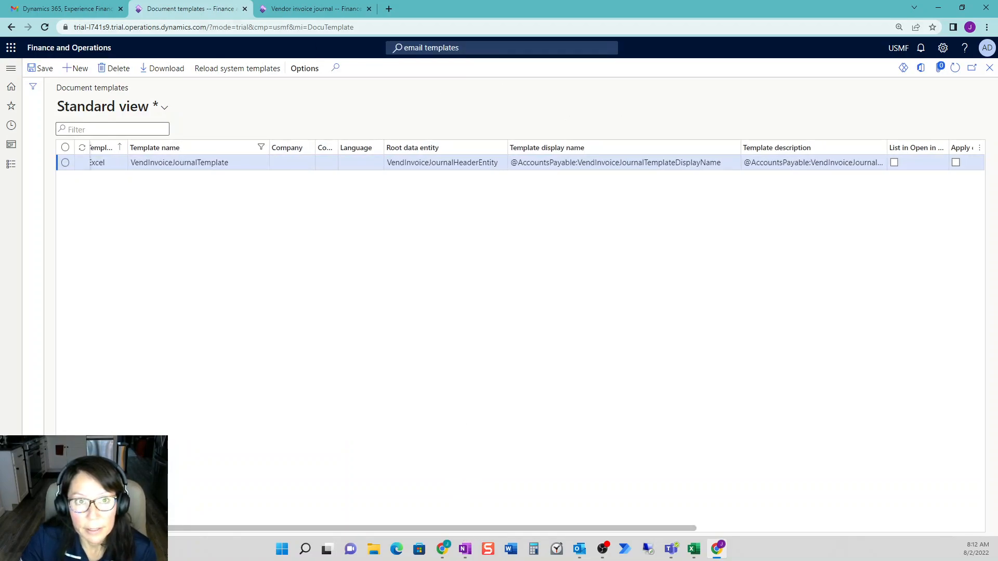
# - Leave the vendor invoice journal lines and check the template ID offered for opening the journal lines in Excel
pyautogui.click(316, 8)
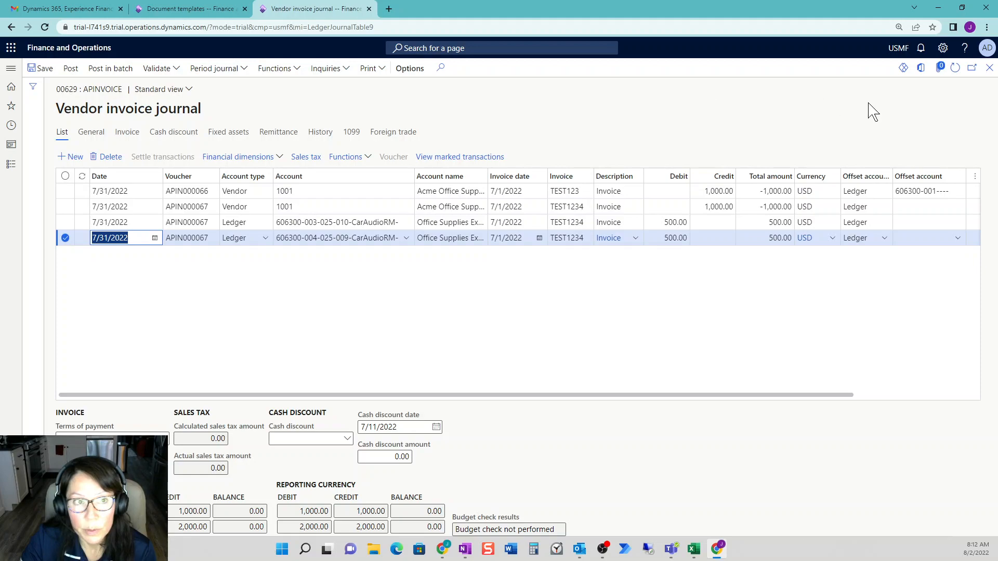
pyautogui.click(989, 70)
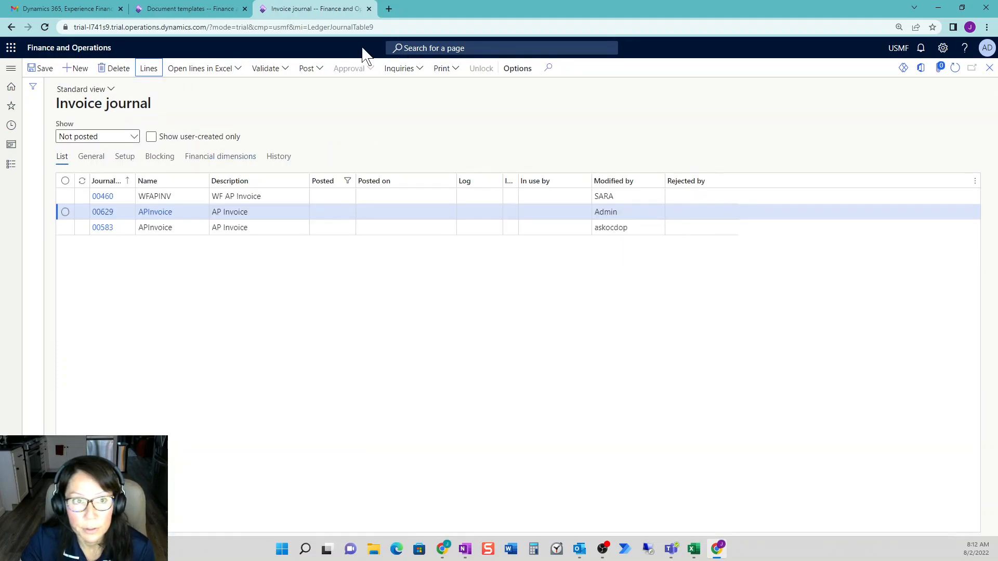
pyautogui.click(237, 73)
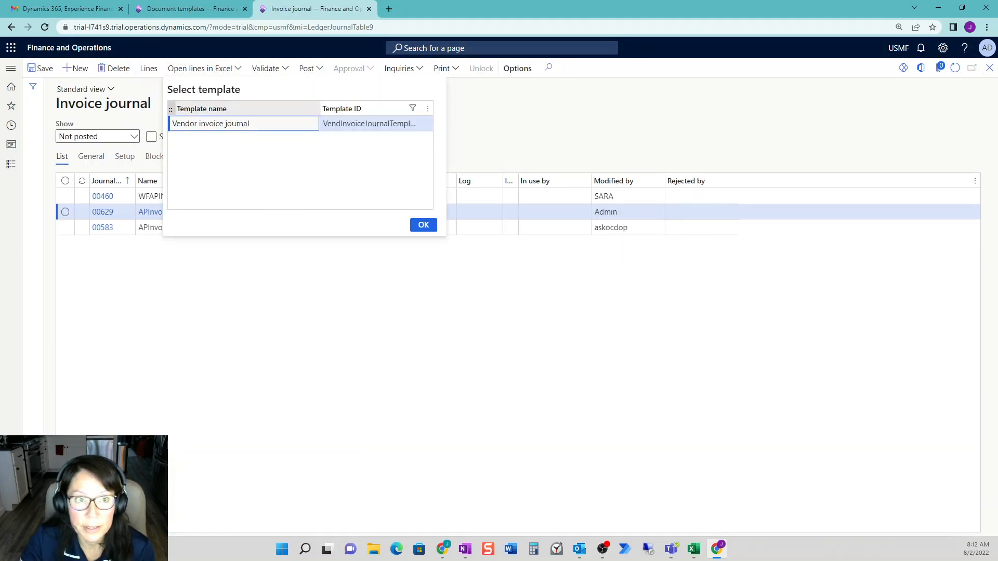
pyautogui.click(370, 124)
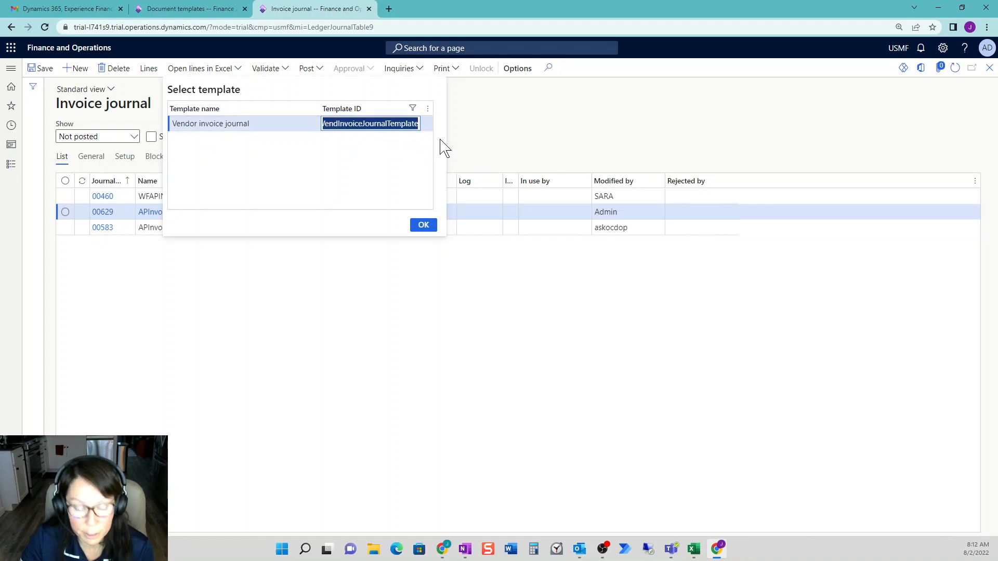
# - Download VendInvoiceJournalTemplate from the Document templates page and bring up the downloaded workbook in Excel
pyautogui.click(170, 10)
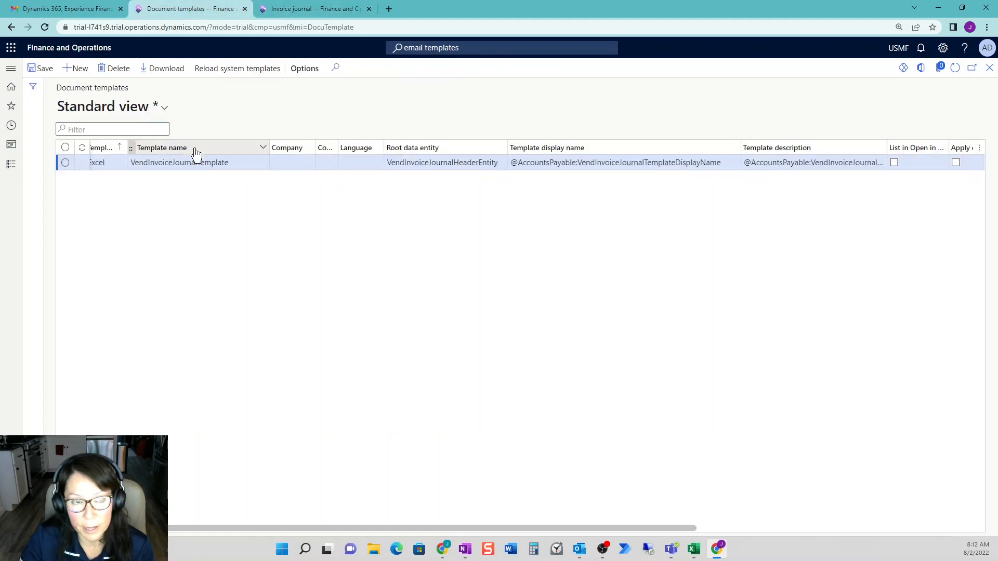
pyautogui.moveTo(342, 529); pyautogui.dragTo(295, 525)
pyautogui.click(65, 163)
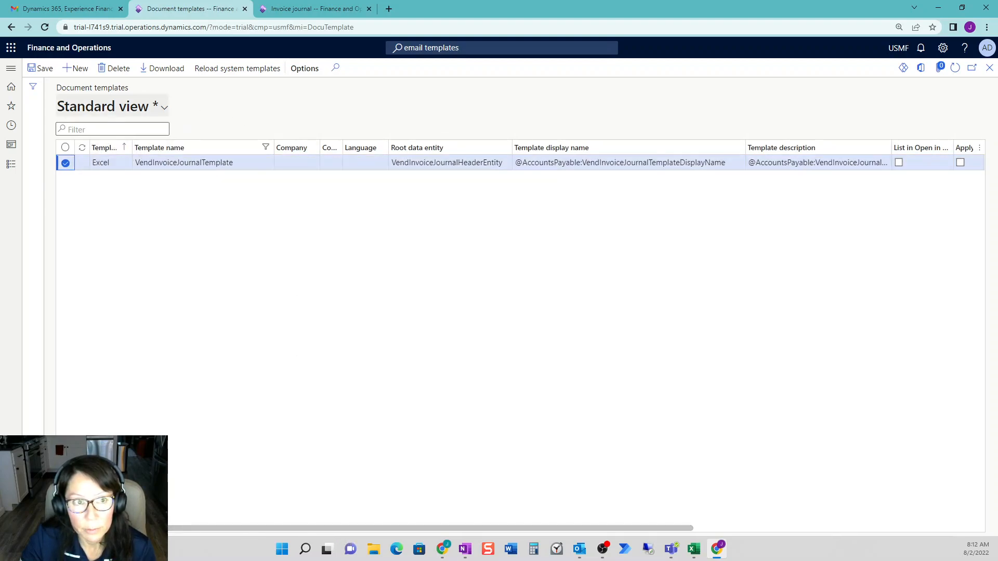
pyautogui.click(163, 69)
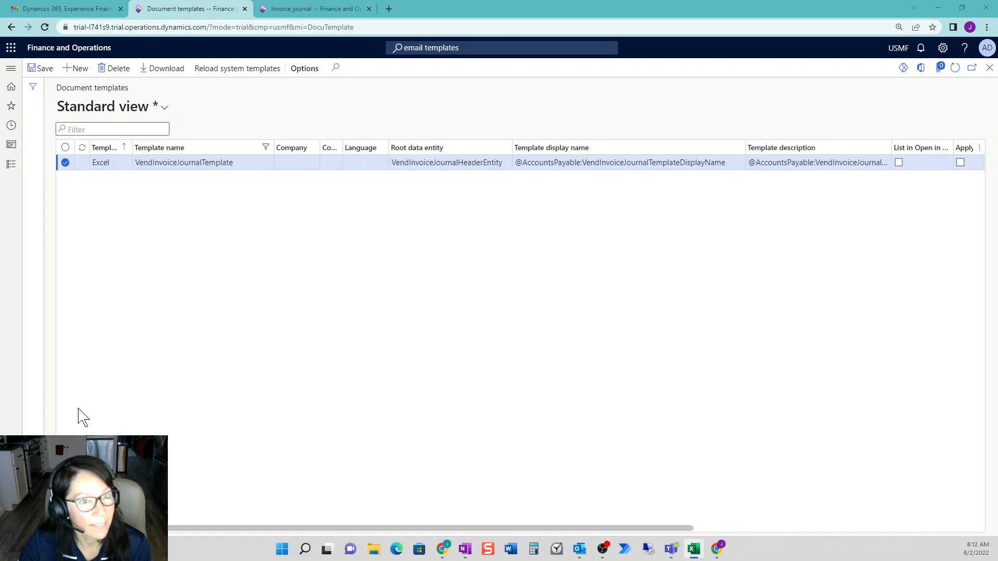
pyautogui.click(155, 71)
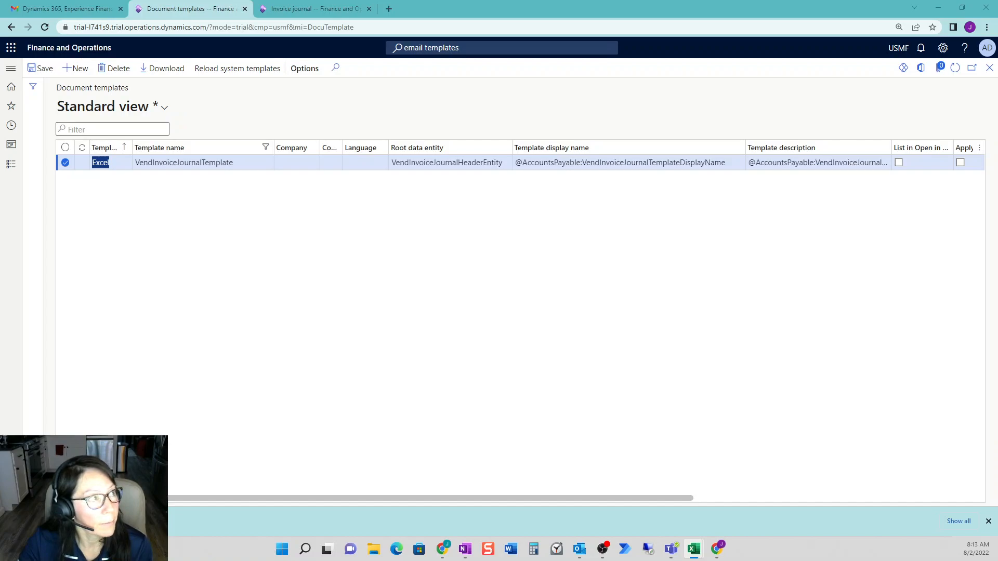
pyautogui.moveTo(0, 57); pyautogui.dragTo(448, 2)
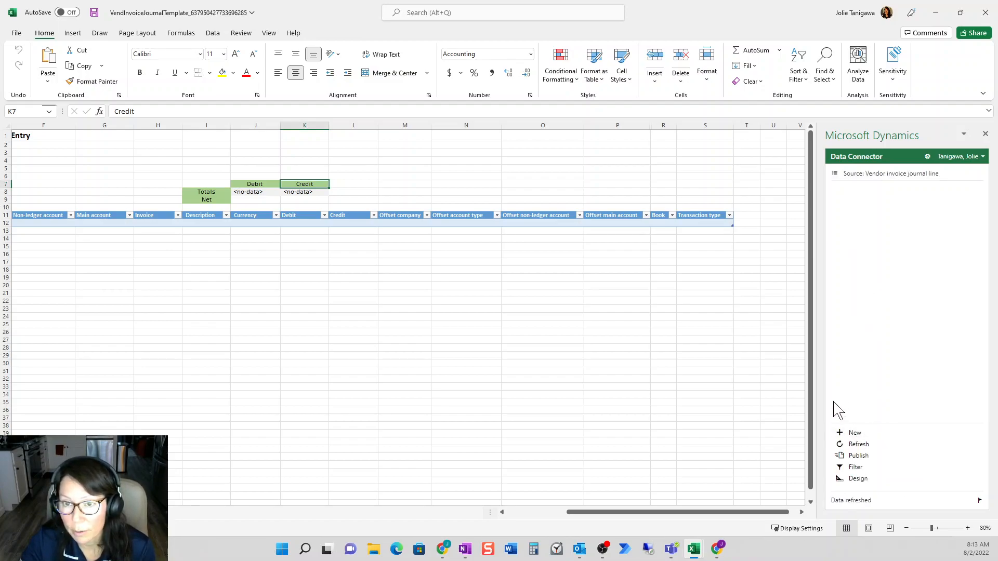
# - Edit the Vendor invoice journal line table in the data connector design and add the AccountDisplayValue field
pyautogui.click(859, 479)
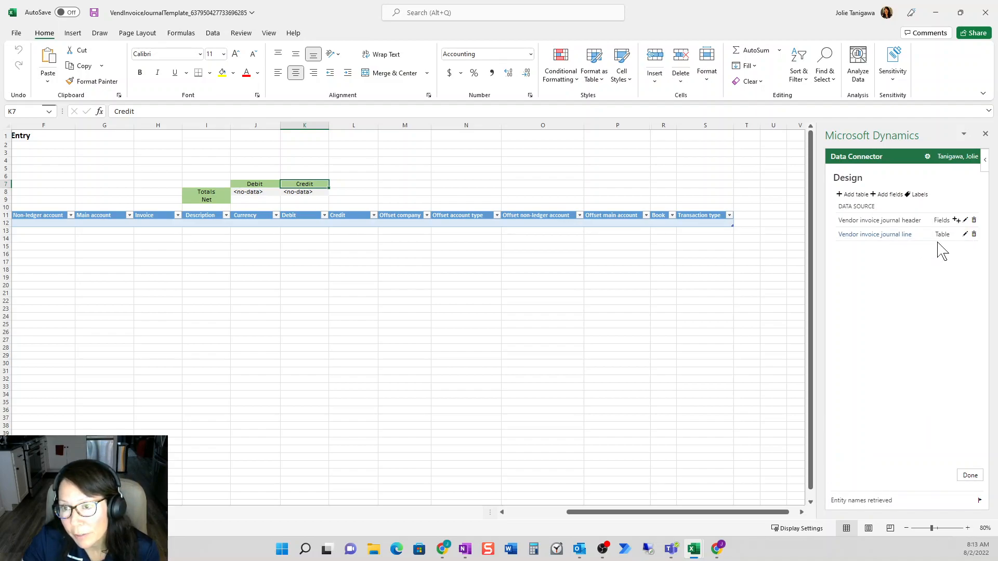
pyautogui.click(965, 234)
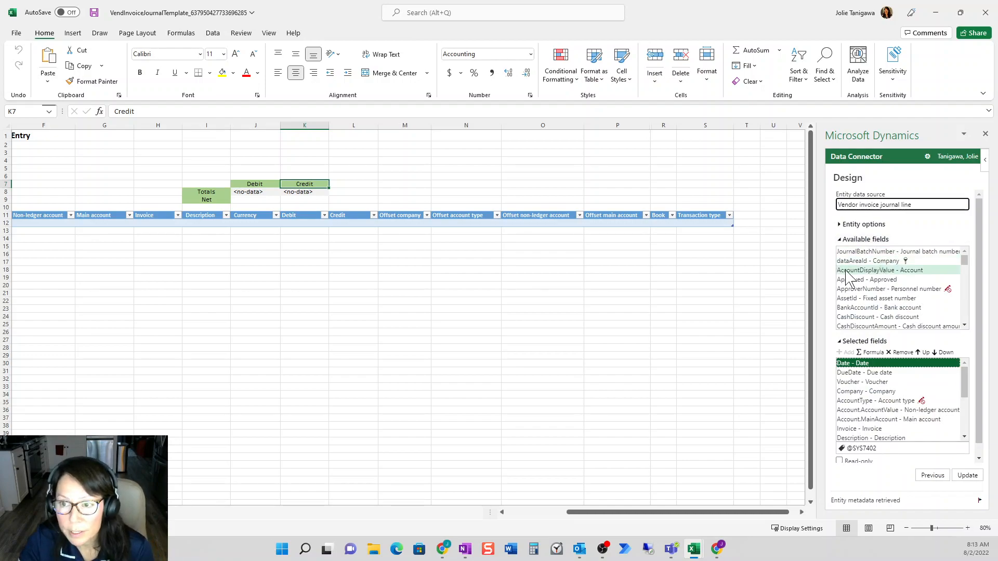
pyautogui.doubleClick(874, 270)
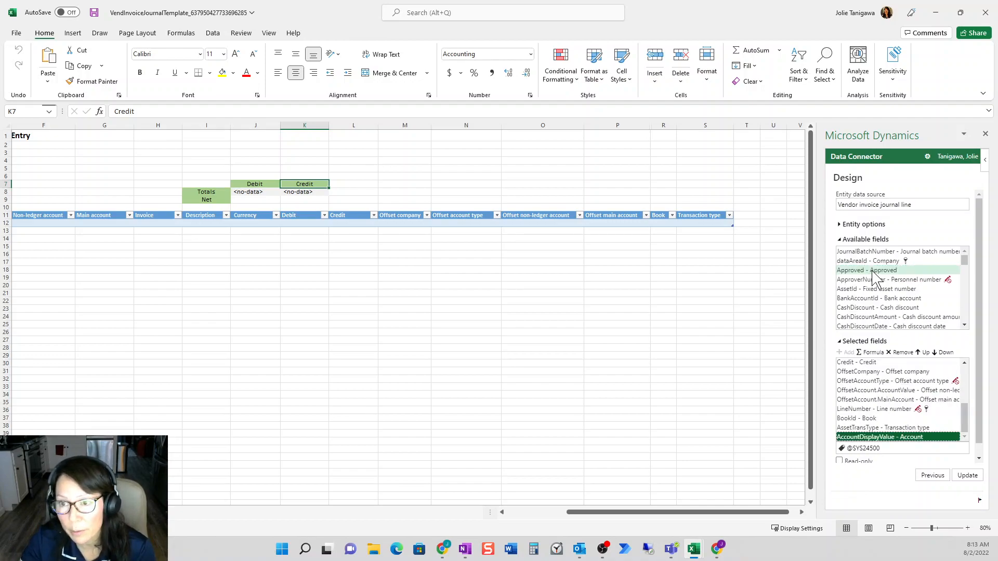
# - Add the InvoiceDate (Document date) and OffsetAccountDisplayValue (Offset account) fields to the journal line table, and look through the remaining available fields
pyautogui.scroll(-1, 891, 288)
pyautogui.scroll(-5, 891, 288)
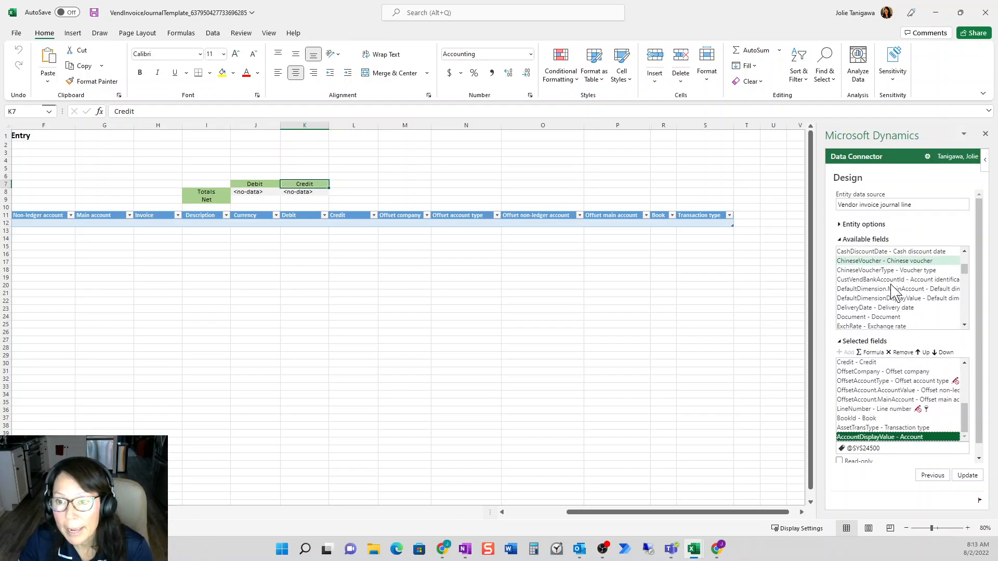
pyautogui.scroll(-2, 891, 291)
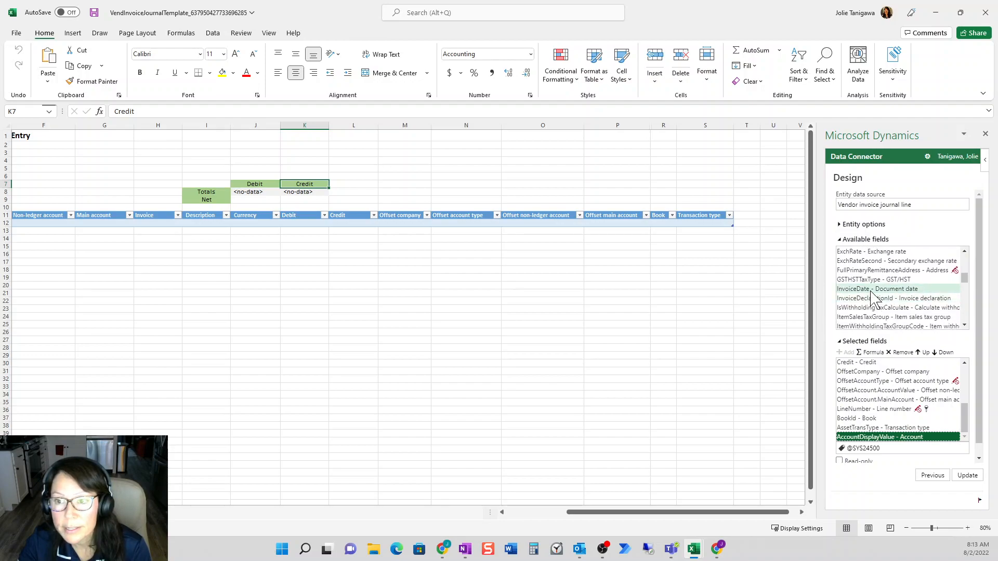
pyautogui.doubleClick(871, 290)
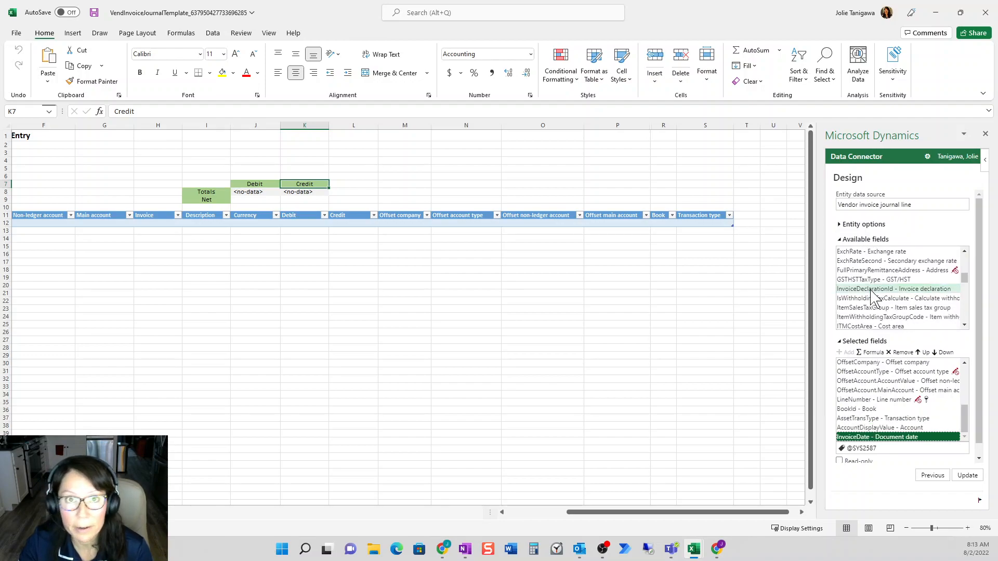
pyautogui.scroll(-3, 873, 296)
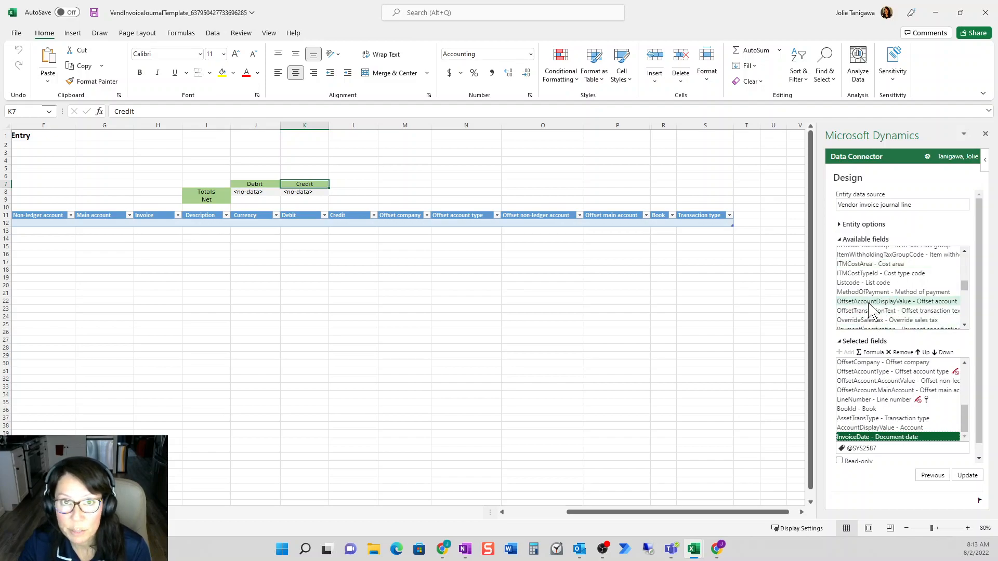
pyautogui.doubleClick(869, 303)
pyautogui.scroll(-2, 875, 306)
pyautogui.scroll(-2, 878, 308)
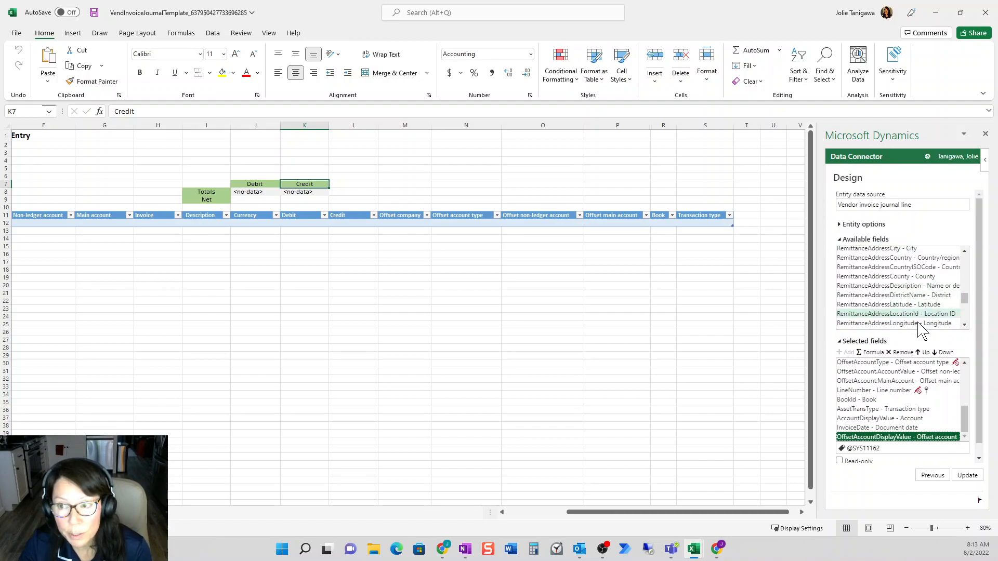
pyautogui.scroll(-2, 924, 301)
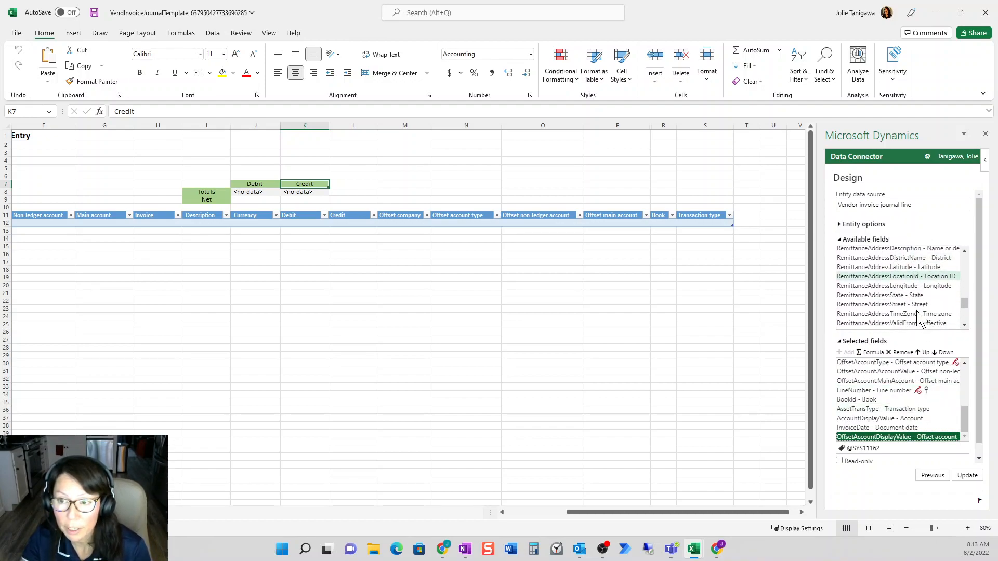
pyautogui.scroll(-2, 923, 299)
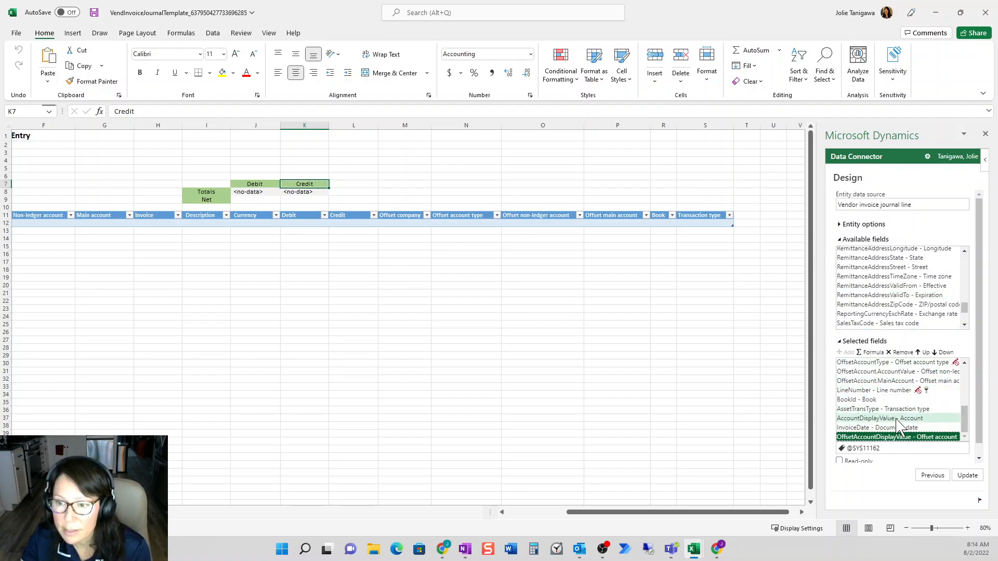
# - Move the AccountDisplayValue field up the selected fields so it directly follows Account.MainAccount
pyautogui.click(899, 419)
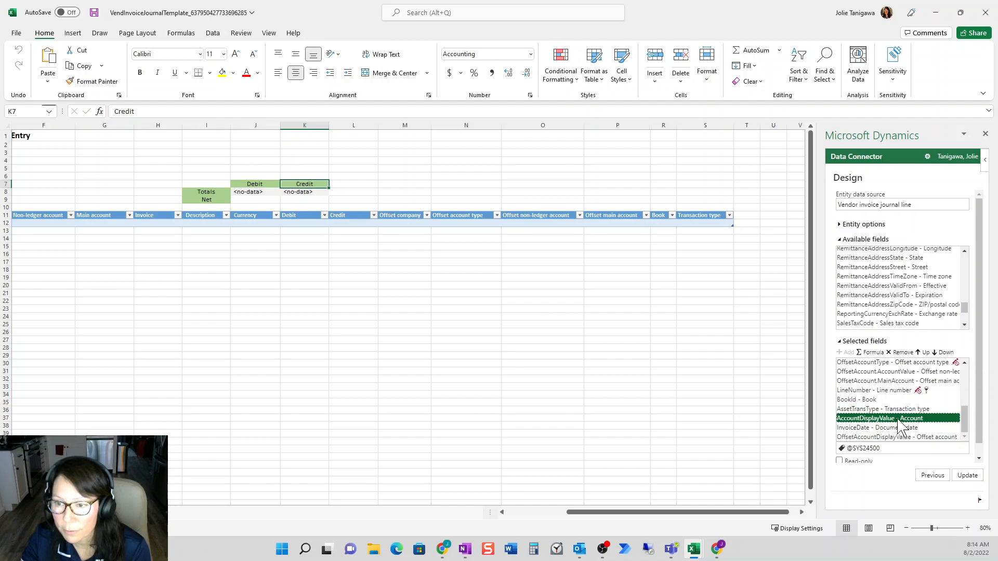
pyautogui.click(925, 353)
pyautogui.click(926, 353)
pyautogui.click(926, 353)
pyautogui.click(926, 352)
pyautogui.click(926, 353)
pyautogui.click(926, 352)
pyautogui.click(925, 353)
pyautogui.click(926, 353)
pyautogui.click(926, 352)
pyautogui.click(925, 353)
pyautogui.click(926, 353)
pyautogui.click(926, 353)
pyautogui.click(926, 353)
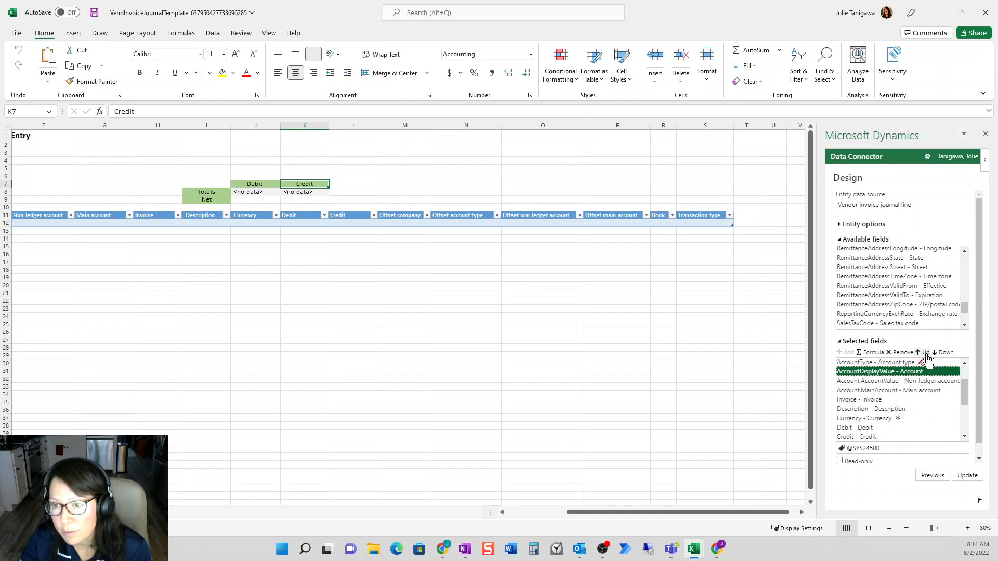
pyautogui.click(944, 353)
pyautogui.click(944, 353)
# - Remove the Account.MainAccount and DueDate fields from the journal line table's selected fields
pyautogui.click(863, 381)
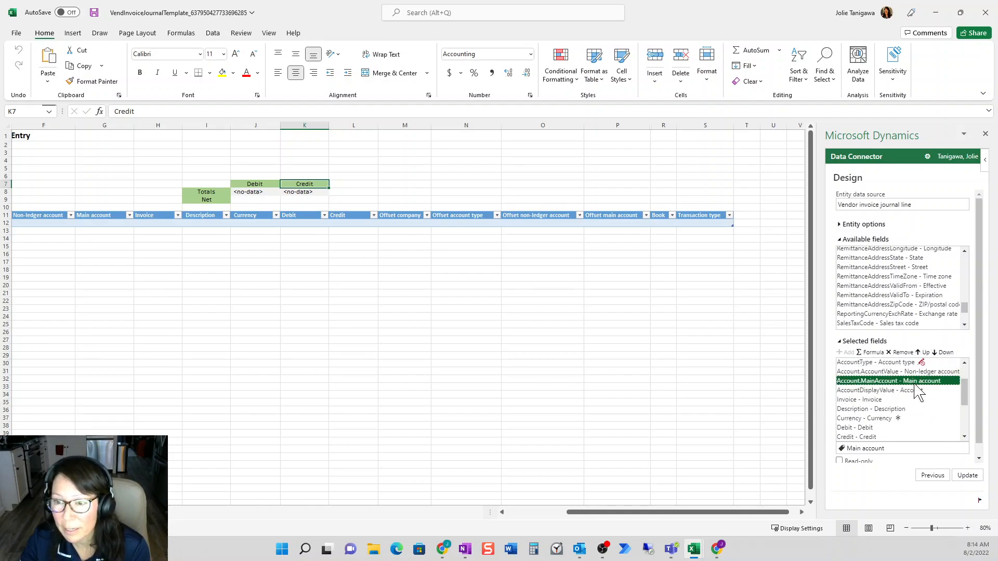
pyautogui.click(904, 352)
pyautogui.click(873, 382)
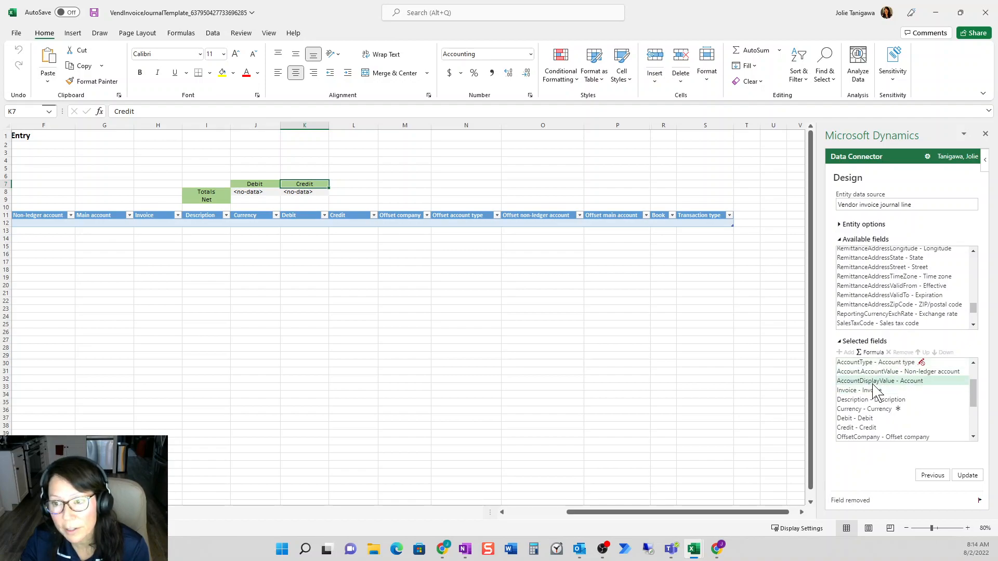
pyautogui.scroll(2, 874, 390)
pyautogui.click(875, 372)
pyautogui.click(912, 353)
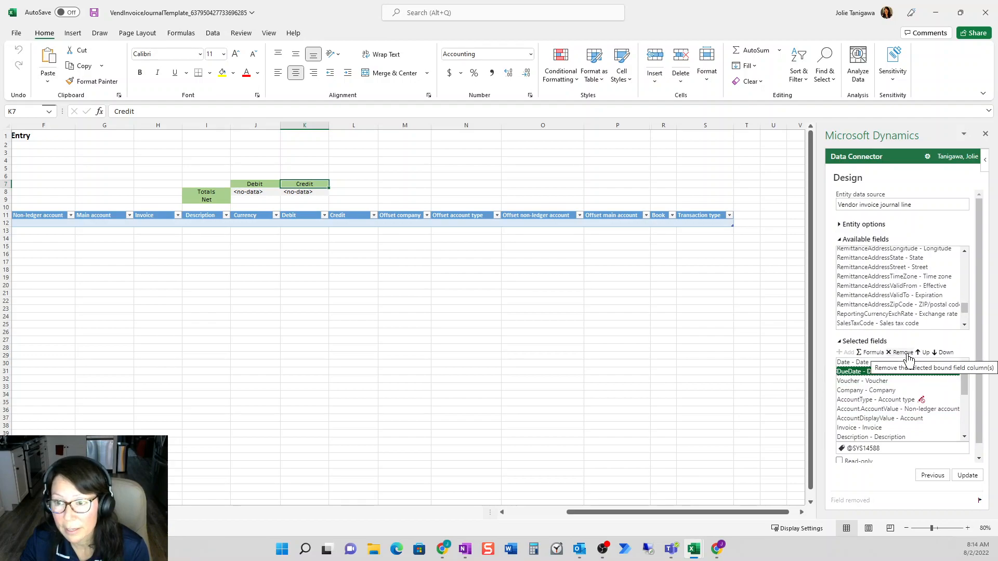
# - Remove the BookId field from the journal line table's selected fields
pyautogui.scroll(-1, 922, 391)
pyautogui.scroll(-5, 922, 390)
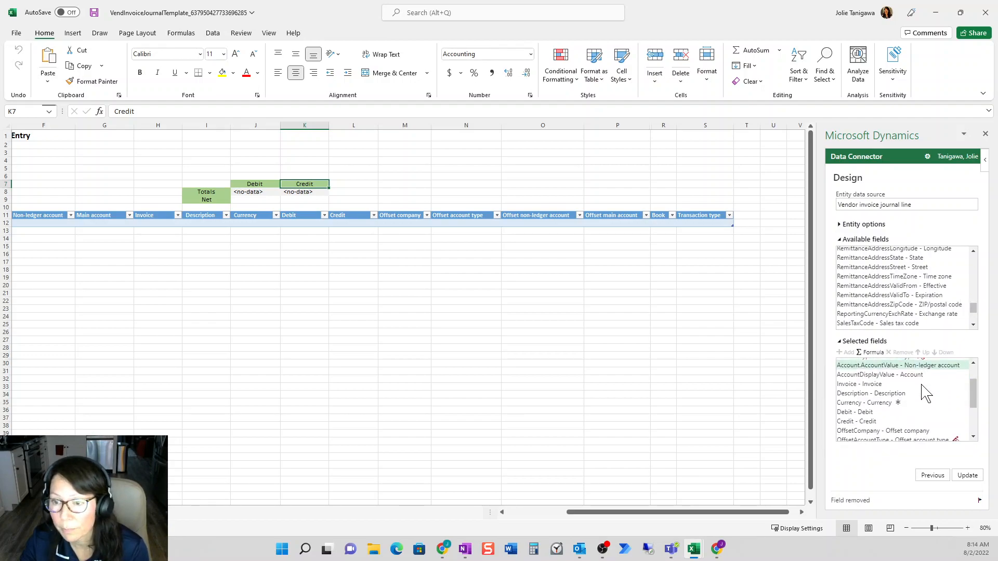
pyautogui.click(890, 411)
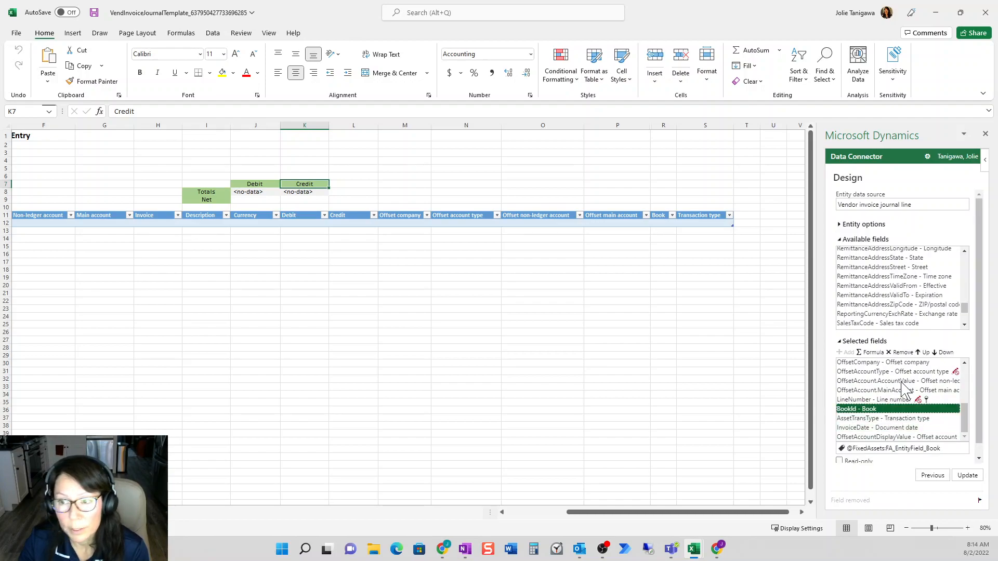
pyautogui.click(903, 352)
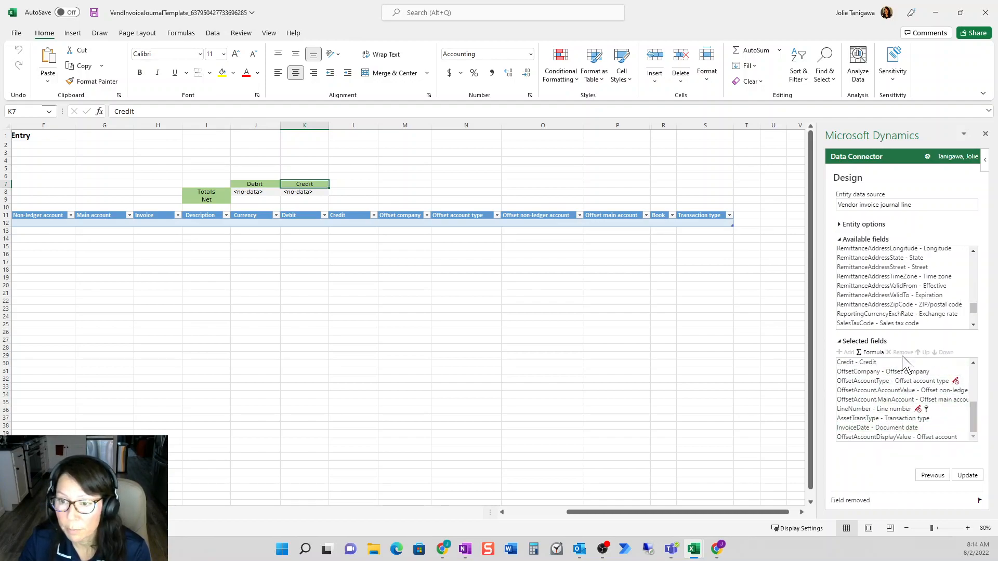
# - Remove the AssetTransType field and move InvoiceDate up the selected fields so it directly follows Account.AccountValue
pyautogui.click(895, 419)
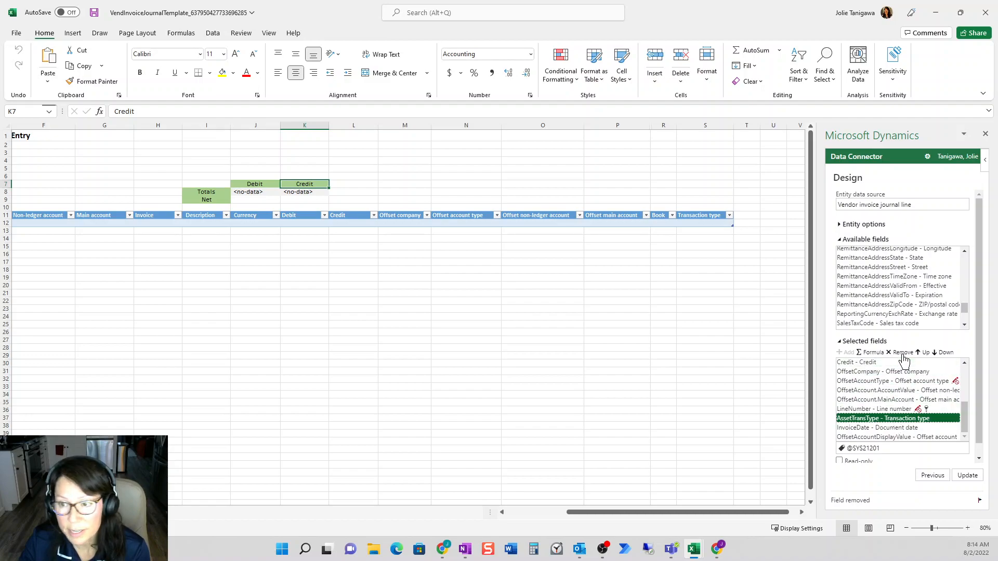
pyautogui.click(903, 353)
pyautogui.click(895, 428)
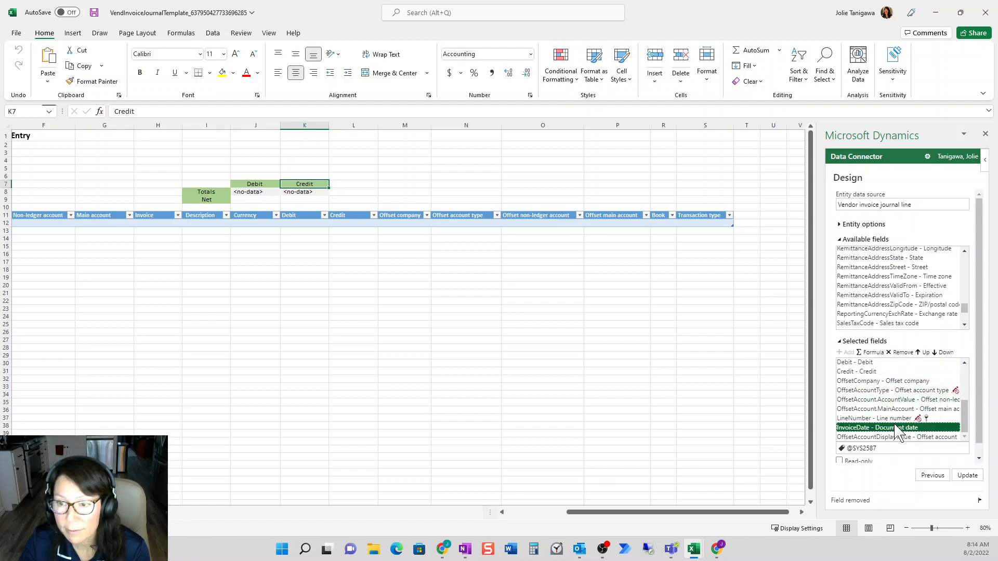
pyautogui.click(924, 352)
pyautogui.click(923, 353)
pyautogui.click(924, 353)
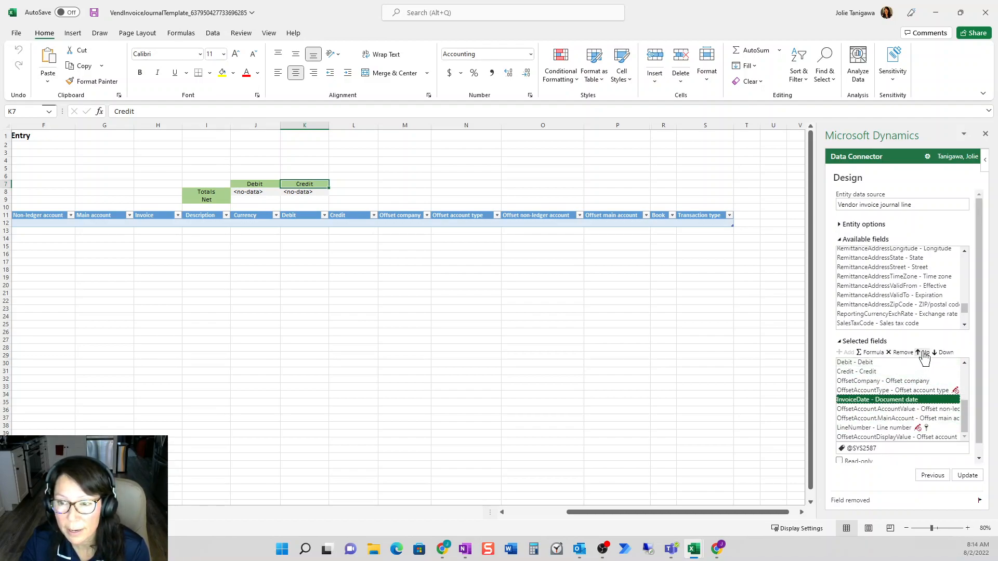
pyautogui.click(924, 353)
pyautogui.click(923, 353)
pyautogui.click(923, 353)
pyautogui.click(924, 352)
pyautogui.click(924, 352)
pyautogui.click(923, 353)
pyautogui.click(923, 352)
pyautogui.click(924, 353)
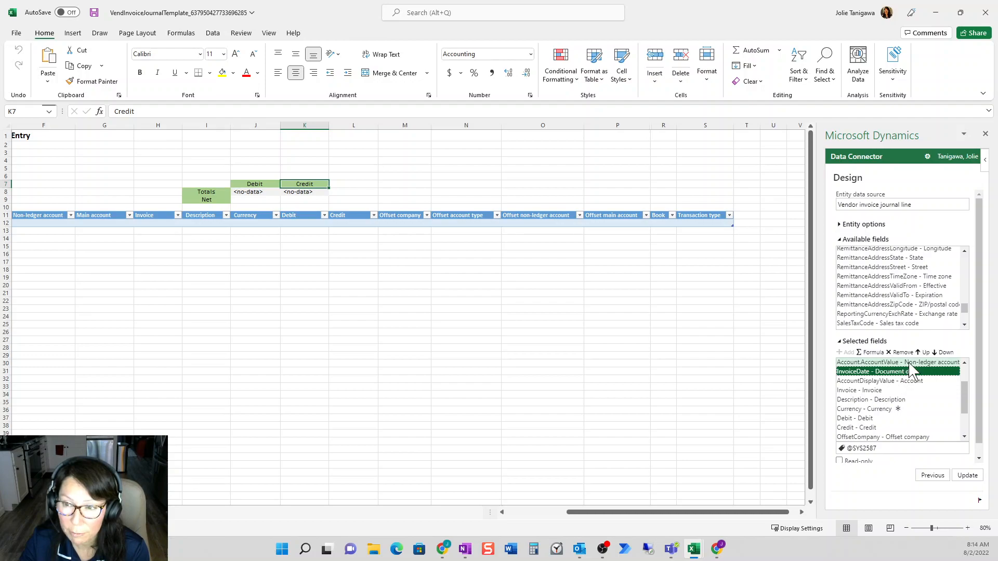
# - Move OffsetAccountDisplayValue up above LineNumber and remove the OffsetAccount.MainAccount field from the selected fields
pyautogui.scroll(-3, 923, 395)
pyautogui.click(884, 437)
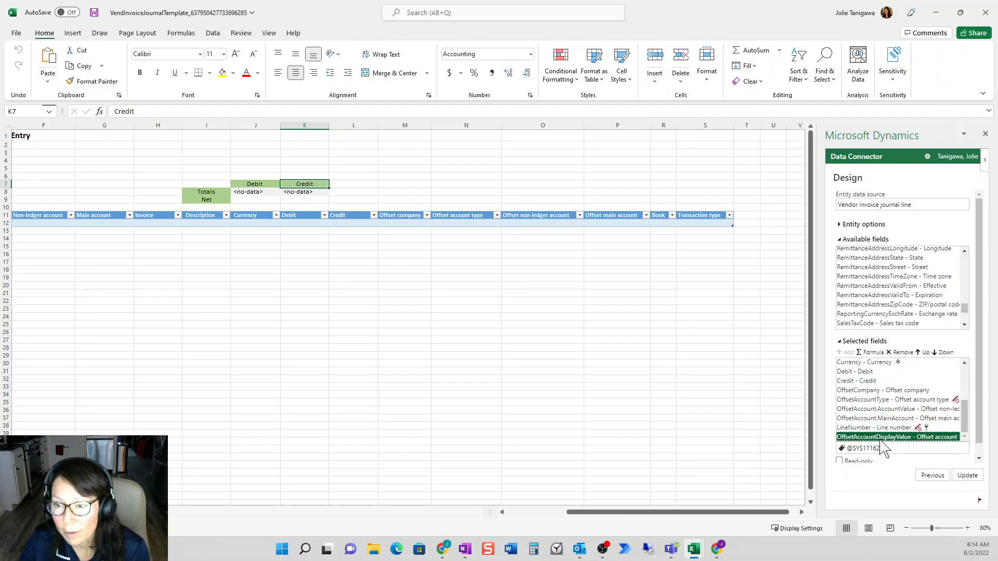
pyautogui.click(925, 353)
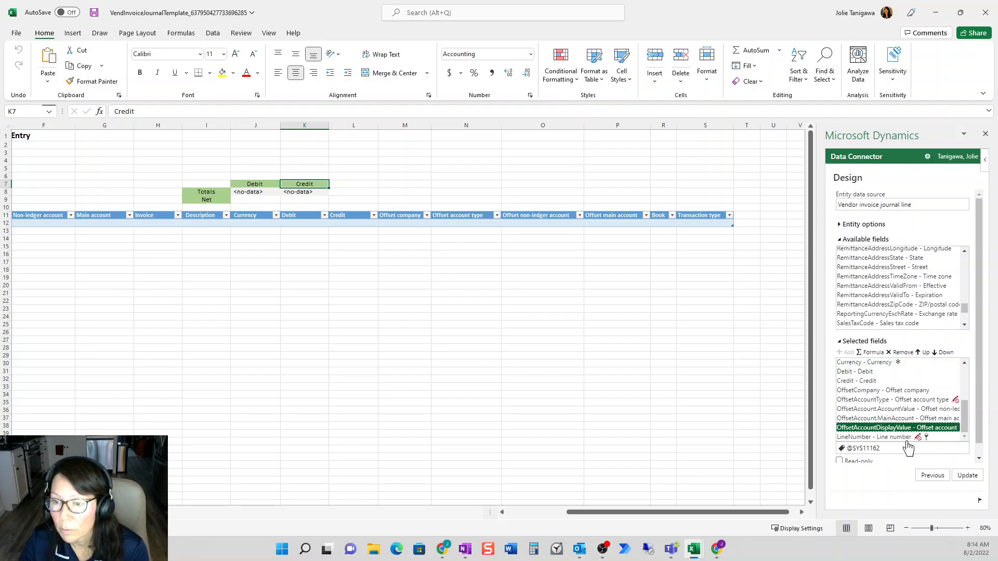
pyautogui.click(892, 418)
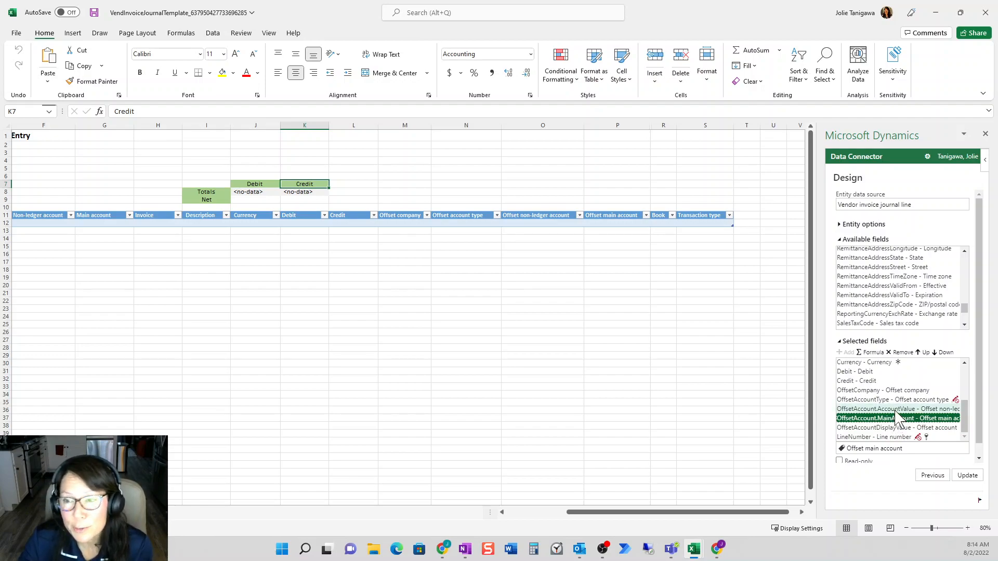
pyautogui.click(901, 352)
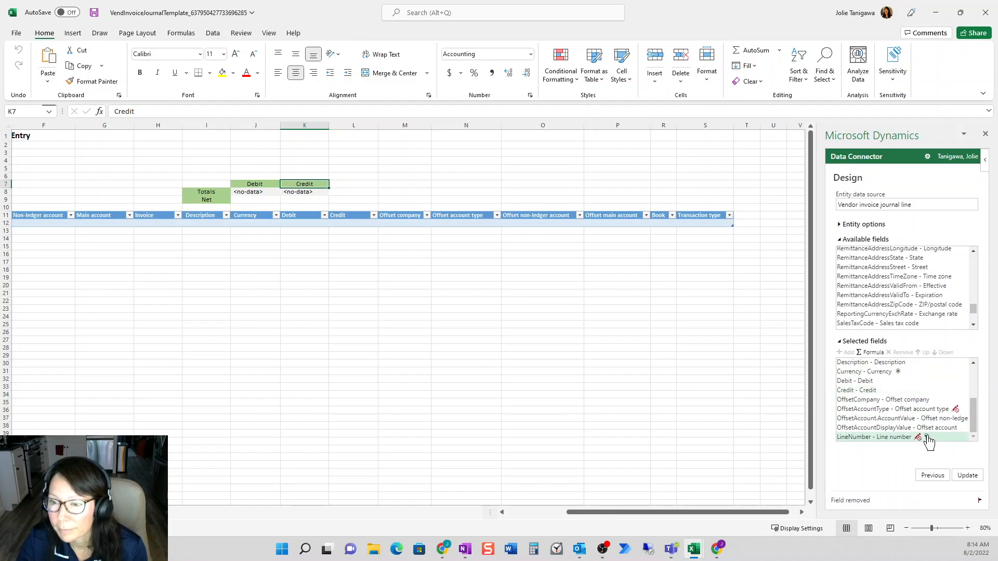
# - Apply the field changes to the vendor invoice journal line table, leave the design, and refresh the table's data
pyautogui.click(966, 476)
pyautogui.click(934, 376)
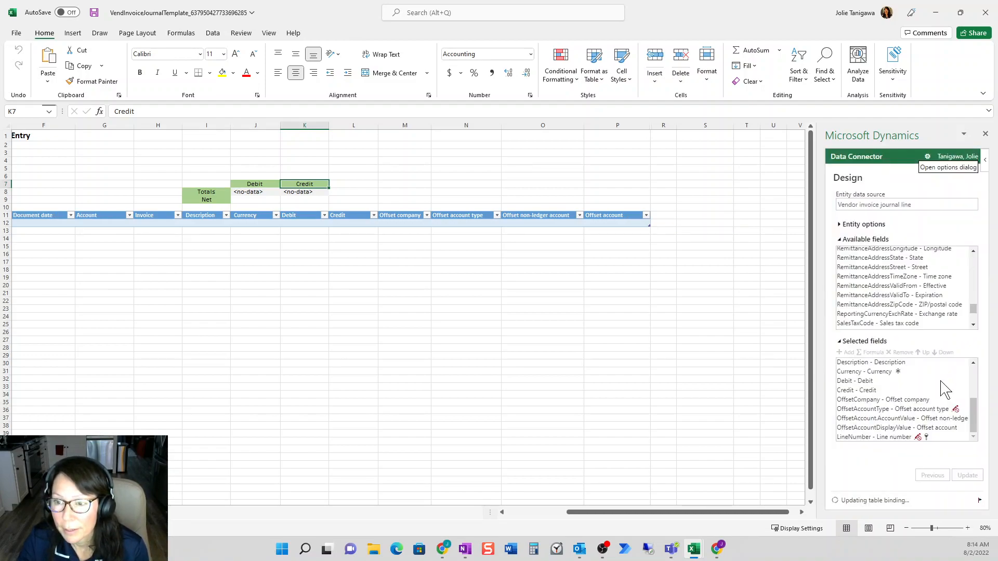
pyautogui.click(970, 475)
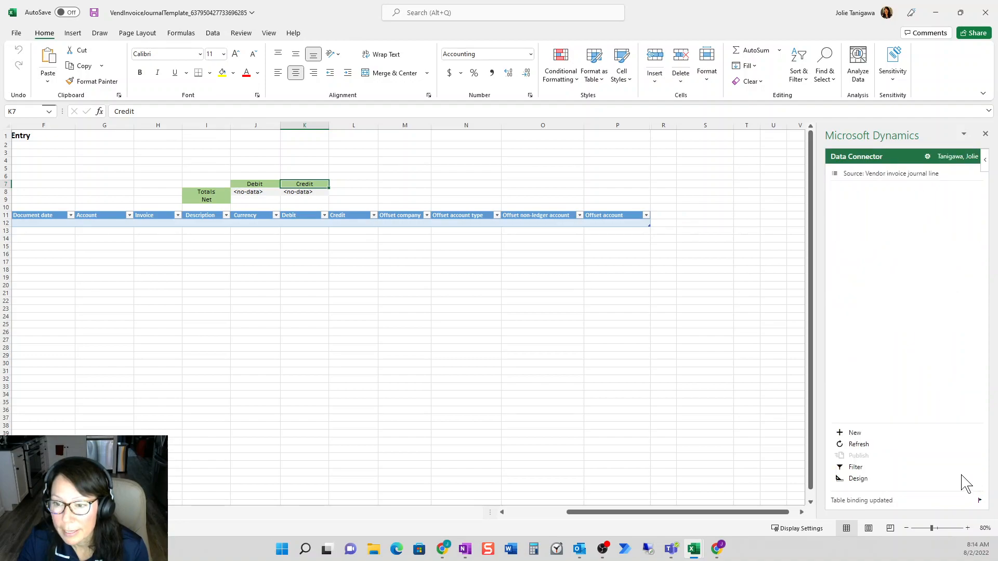
pyautogui.click(862, 445)
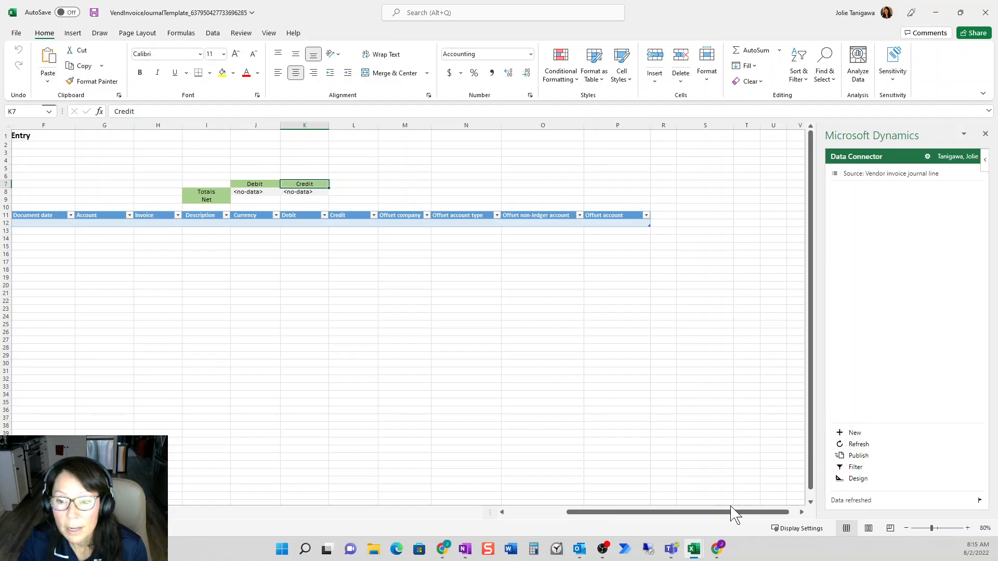
pyautogui.moveTo(736, 512); pyautogui.dragTo(654, 513)
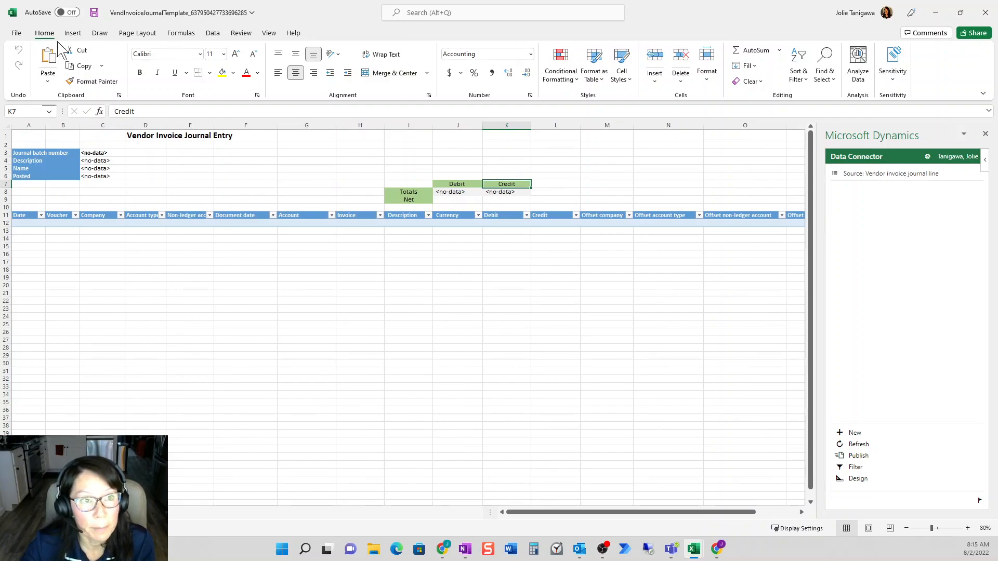
# - Start saving a copy of the workbook and create a new folder named TEST on the Desktop
pyautogui.click(16, 33)
pyautogui.click(34, 171)
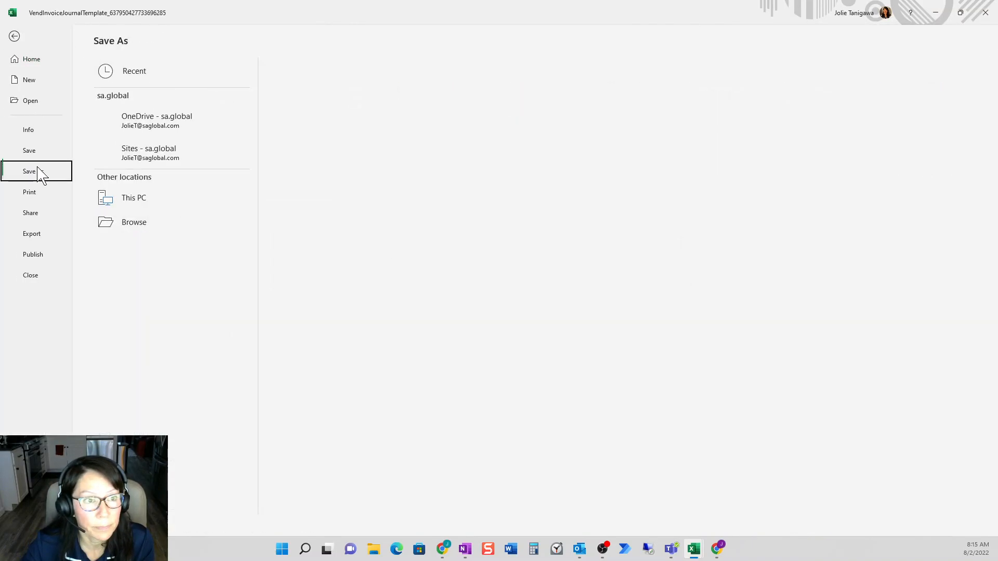
pyautogui.click(156, 247)
pyautogui.scroll(10, 57, 104)
pyautogui.click(57, 89)
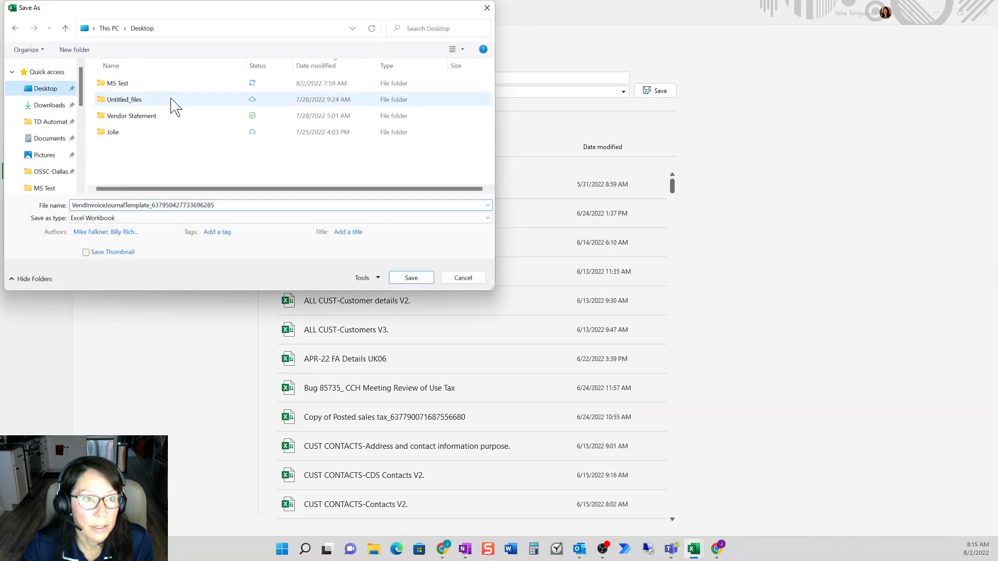
pyautogui.click(74, 49)
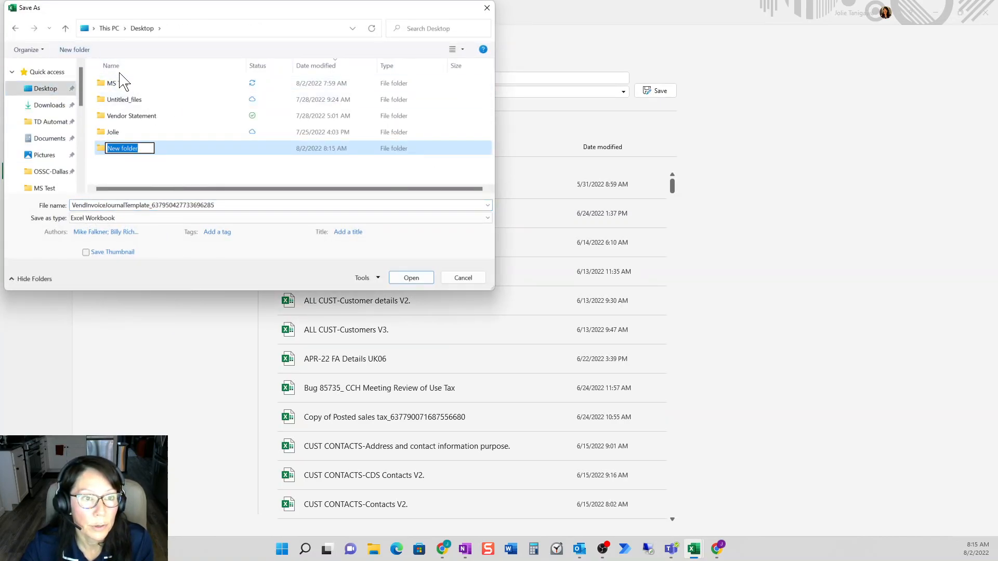
pyautogui.write('TEST')
pyautogui.click(130, 173)
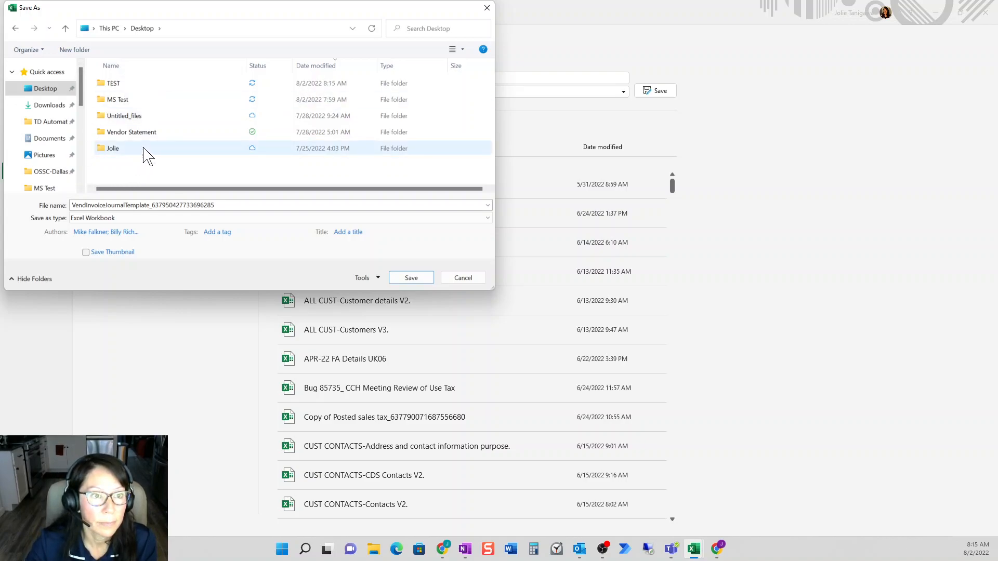
pyautogui.doubleClick(156, 85)
pyautogui.click(229, 205)
pyautogui.click(229, 206)
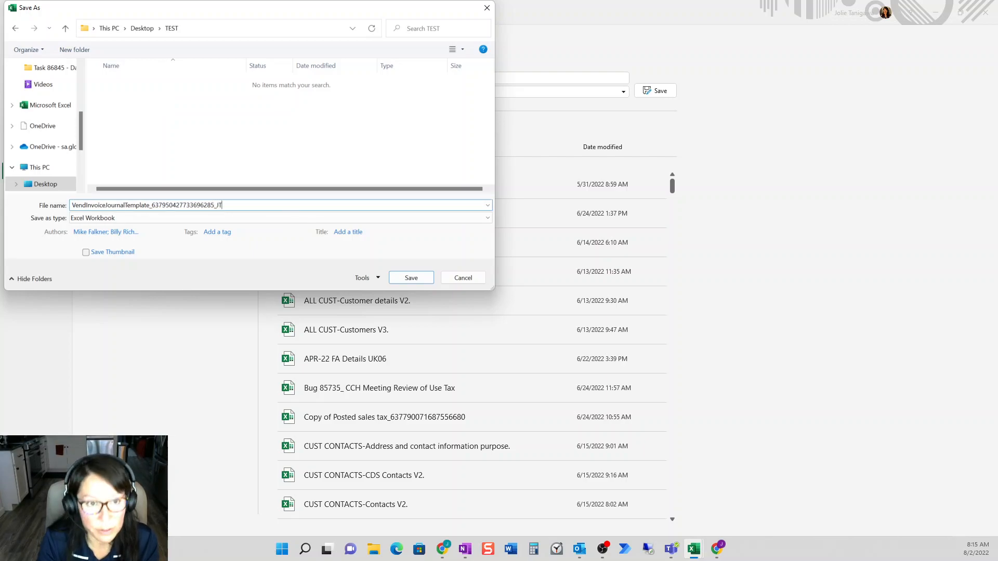
pyautogui.click(410, 278)
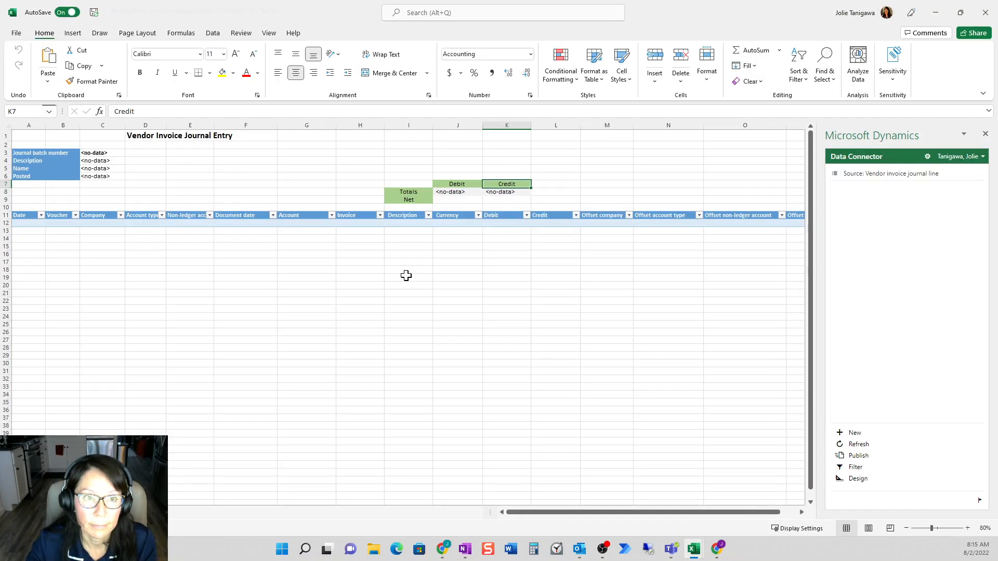
# - Switch to Document templates in Finance and Operations and try to upload the _JT workbook from the Desktop's TEST folder as a new template
pyautogui.click(934, 13)
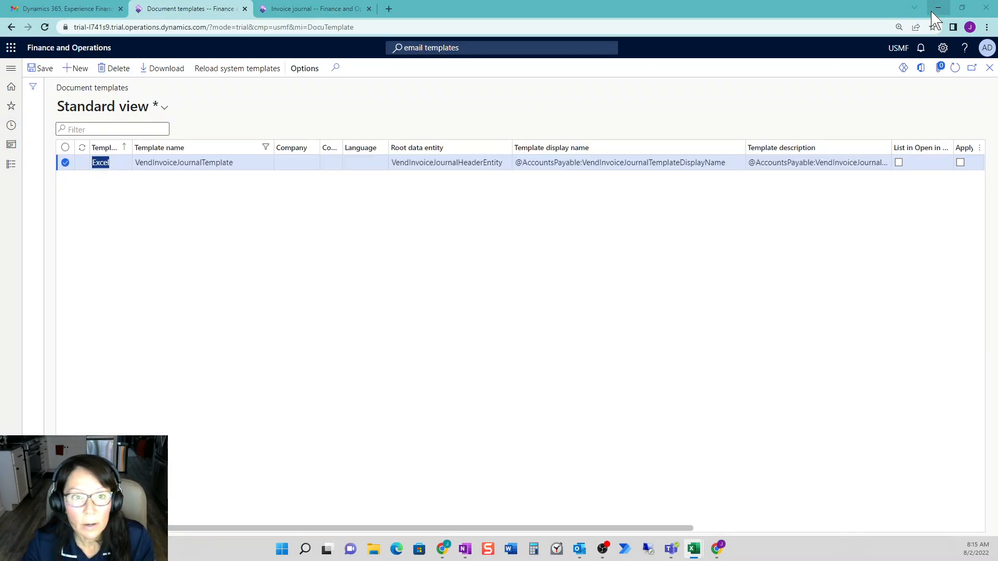
pyautogui.click(81, 75)
pyautogui.click(849, 99)
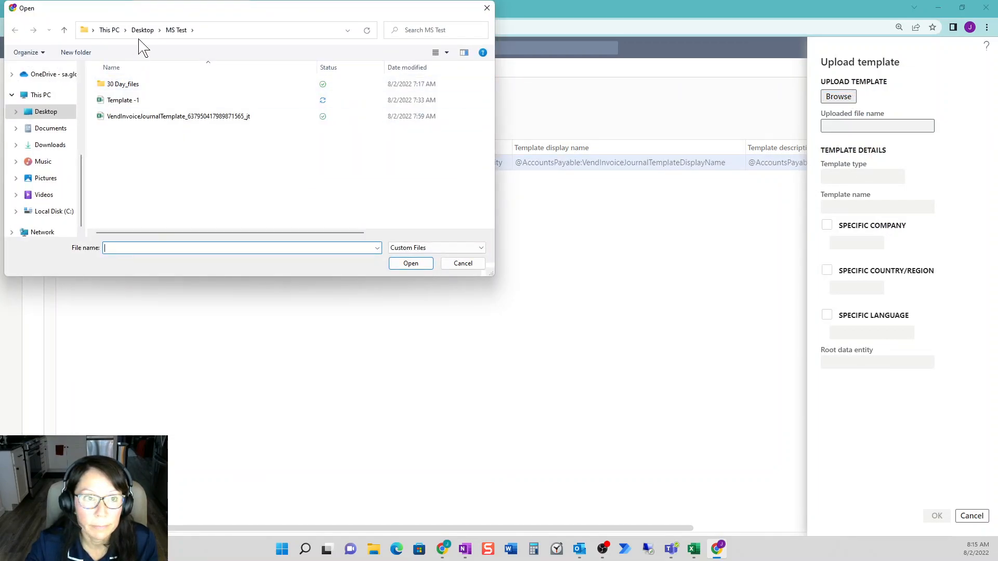
pyautogui.click(143, 30)
pyautogui.doubleClick(143, 109)
pyautogui.doubleClick(151, 87)
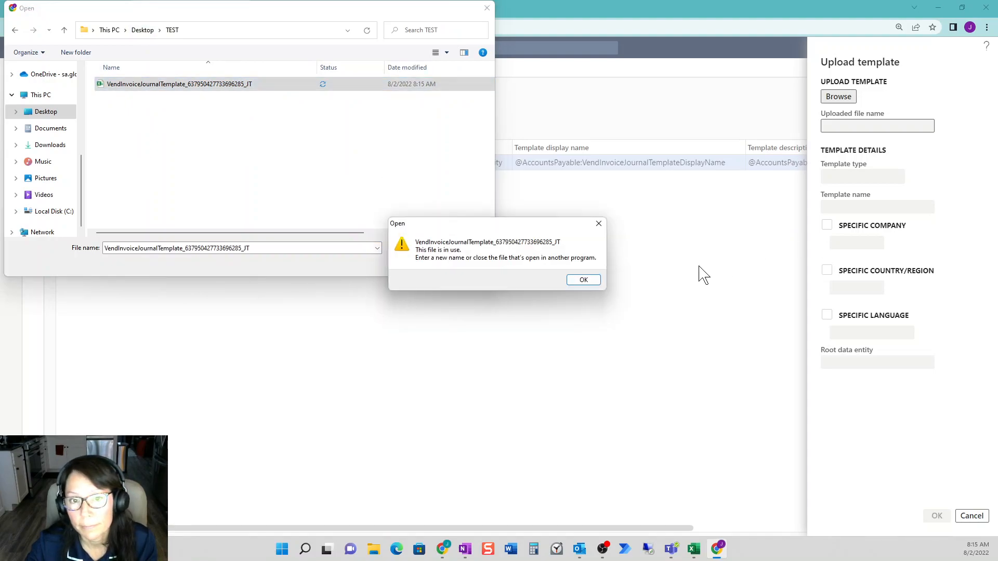
pyautogui.click(592, 280)
# - Close the _JT workbook in Excel and choose that file again for the template upload
pyautogui.moveTo(699, 558)
pyautogui.click(724, 522)
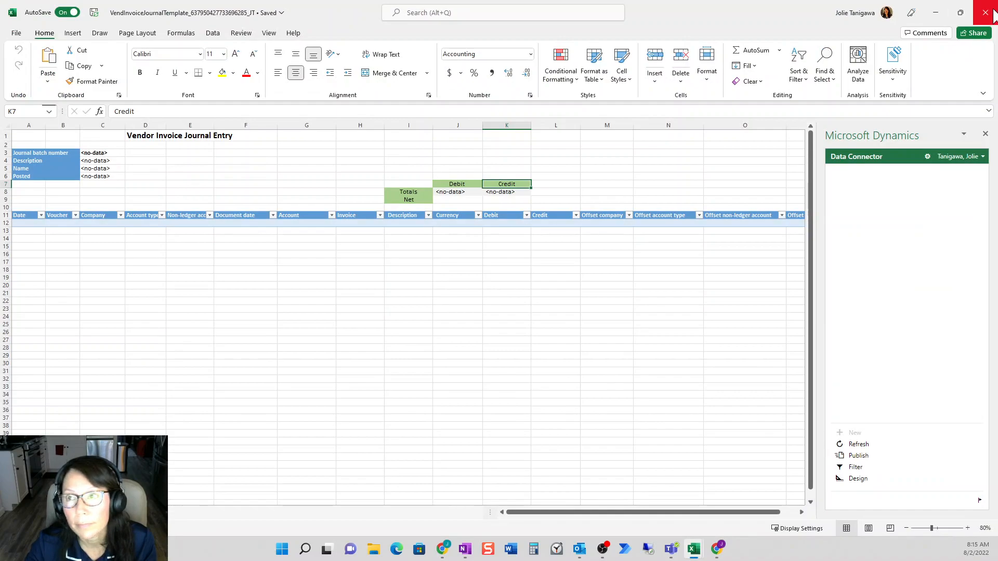
pyautogui.click(993, 11)
pyautogui.click(253, 88)
pyautogui.doubleClick(255, 89)
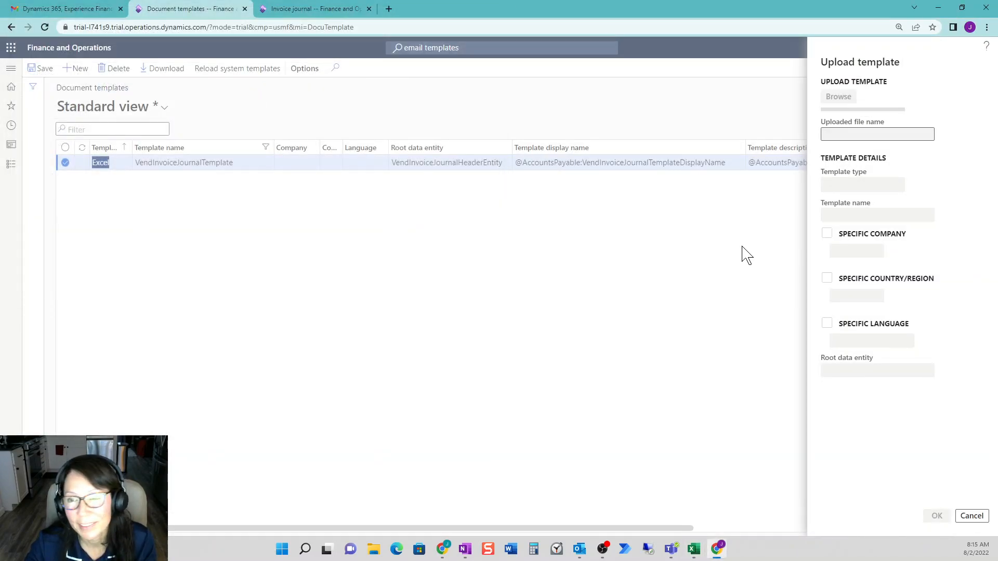
# - Shorten the uploaded template's name to VendInvoiceJournalTemplate and compare it with the template ID offered in the invoice journal
pyautogui.click(915, 213)
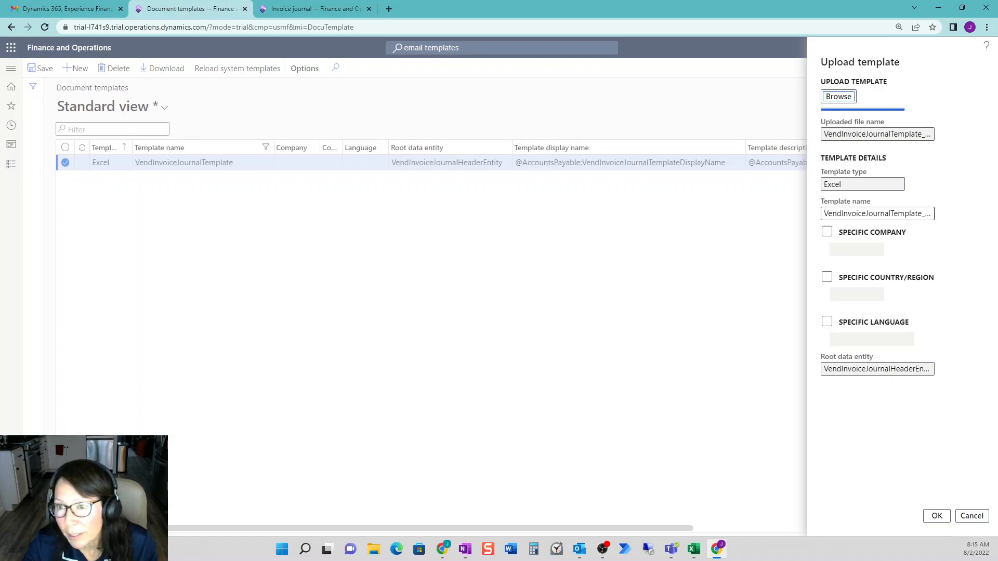
pyautogui.moveTo(916, 213); pyautogui.dragTo(967, 226)
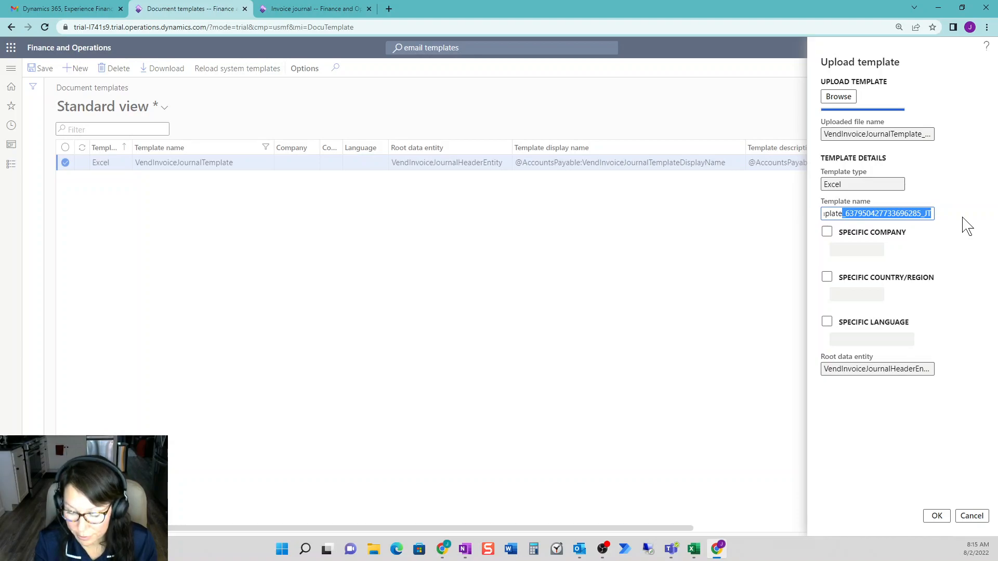
pyautogui.press('BackSpace')
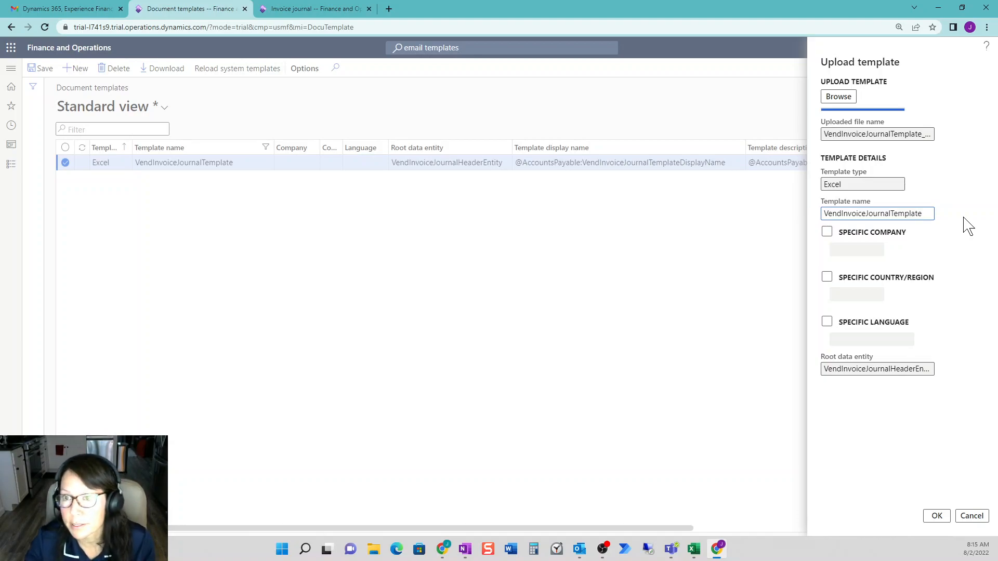
pyautogui.click(306, 9)
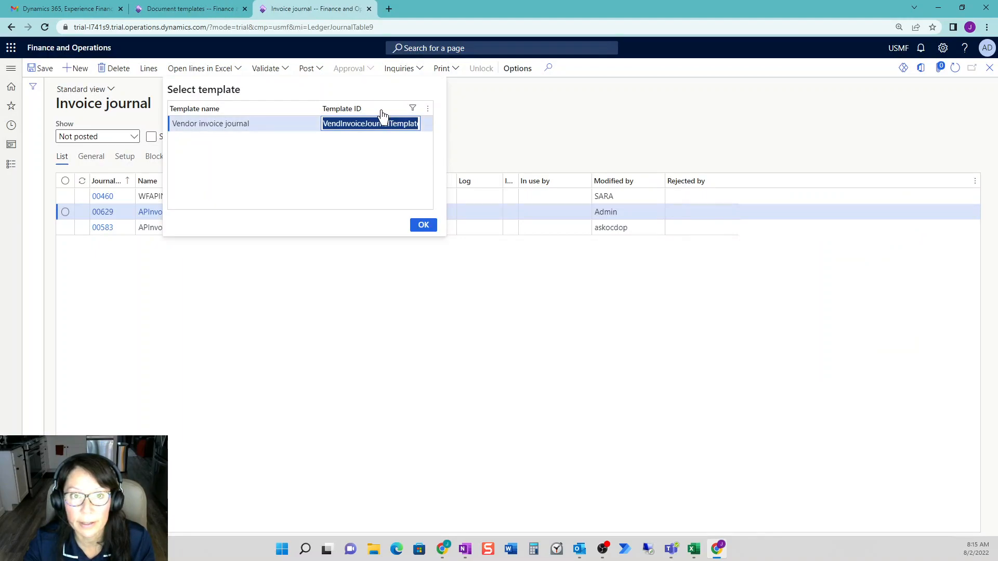
pyautogui.click(203, 11)
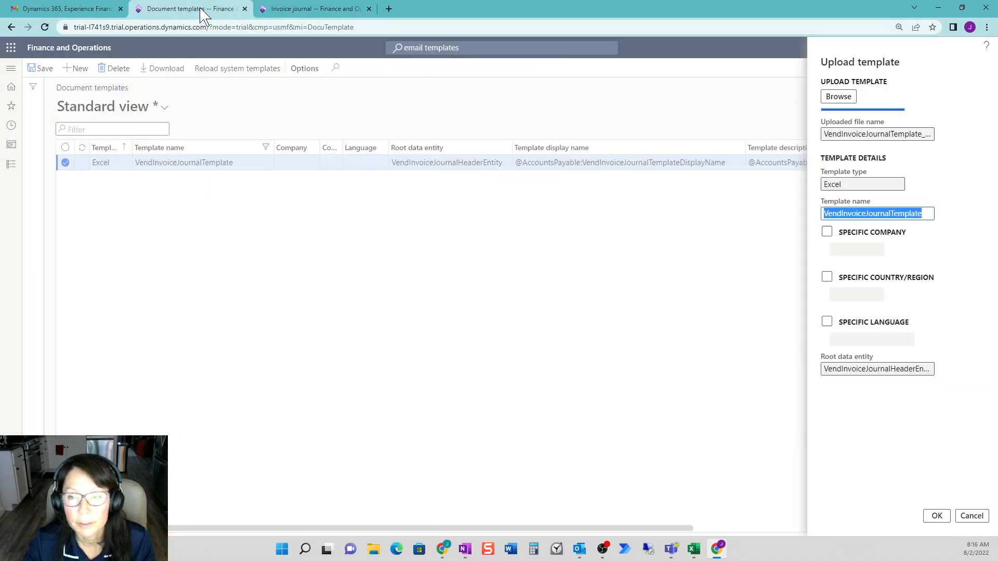
# - Restrict the template to the specific company USMF and complete the upload
pyautogui.click(827, 232)
pyautogui.click(878, 250)
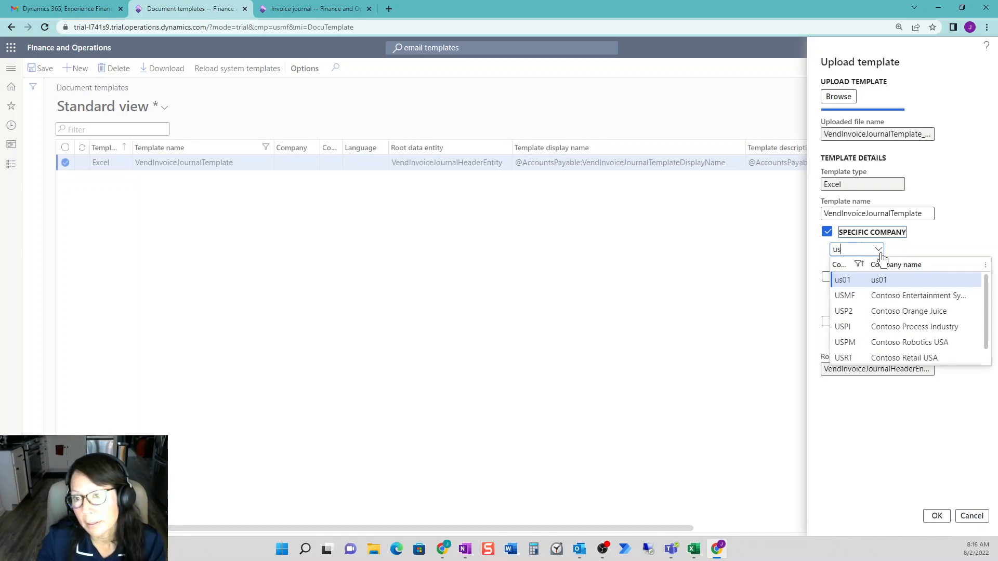
pyautogui.click(875, 295)
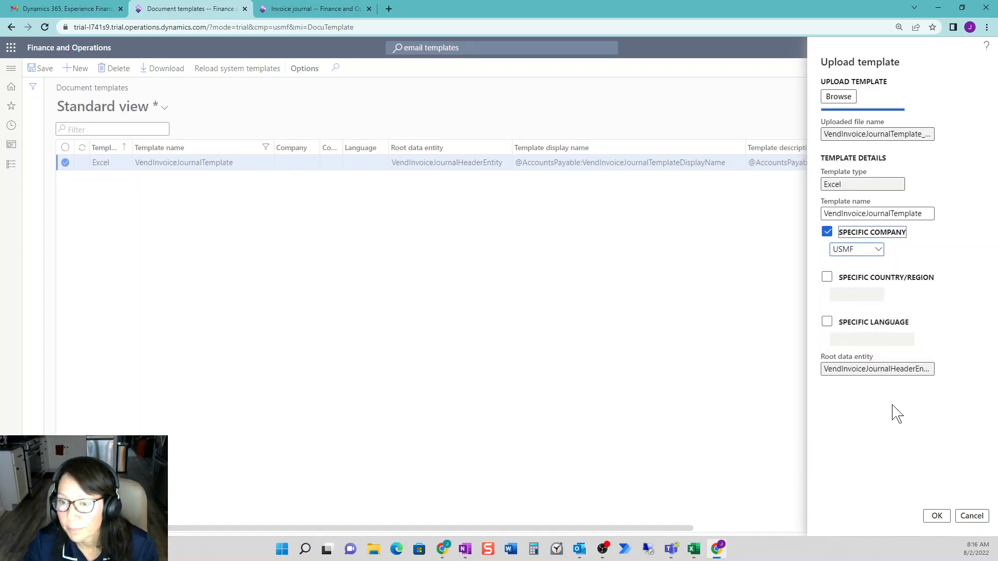
pyautogui.click(937, 516)
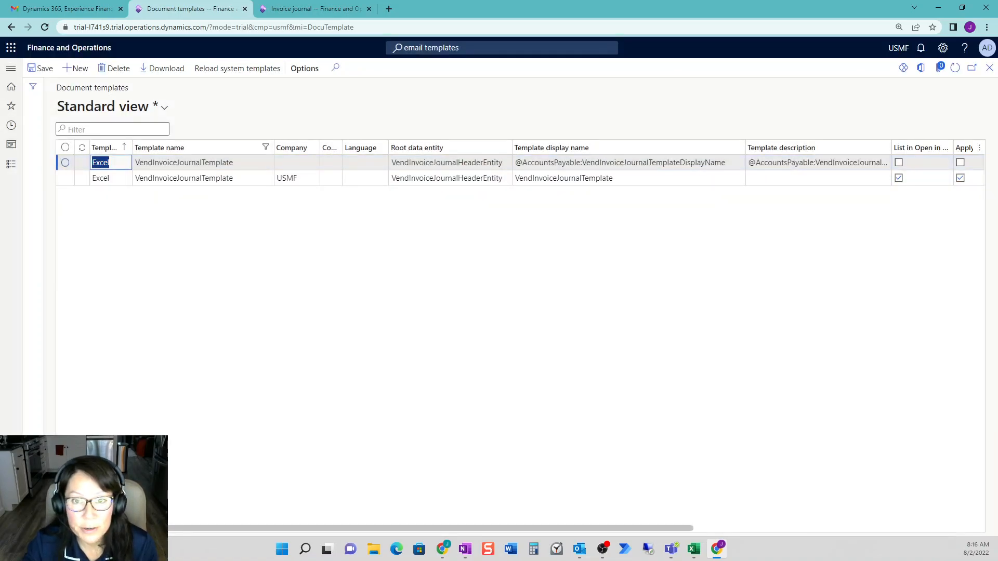
# - Change the USMF template's display name to VendInvoiceJournalTemplate_NEW and save the record
pyautogui.click(644, 178)
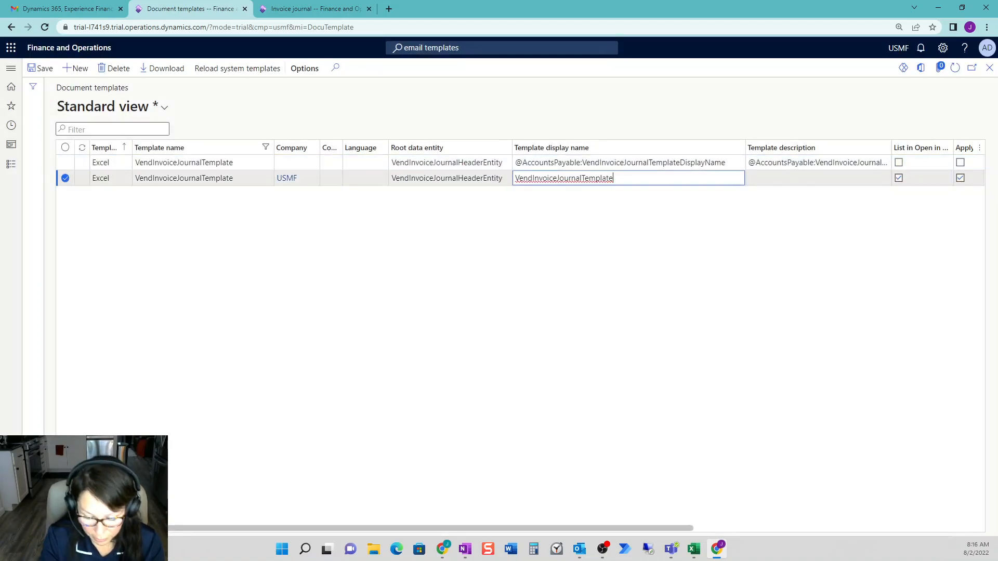
pyautogui.write('_NEW')
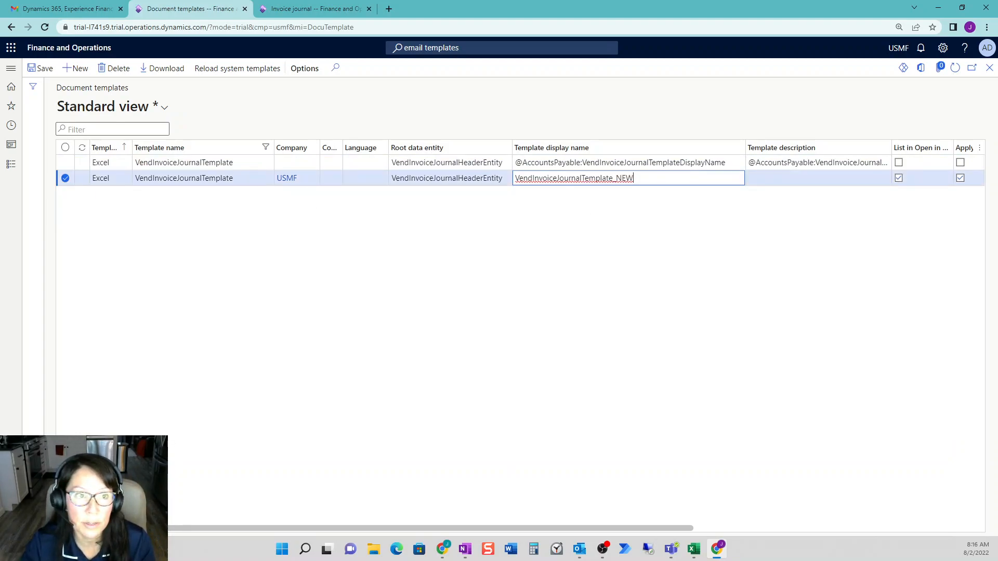
pyautogui.click(39, 69)
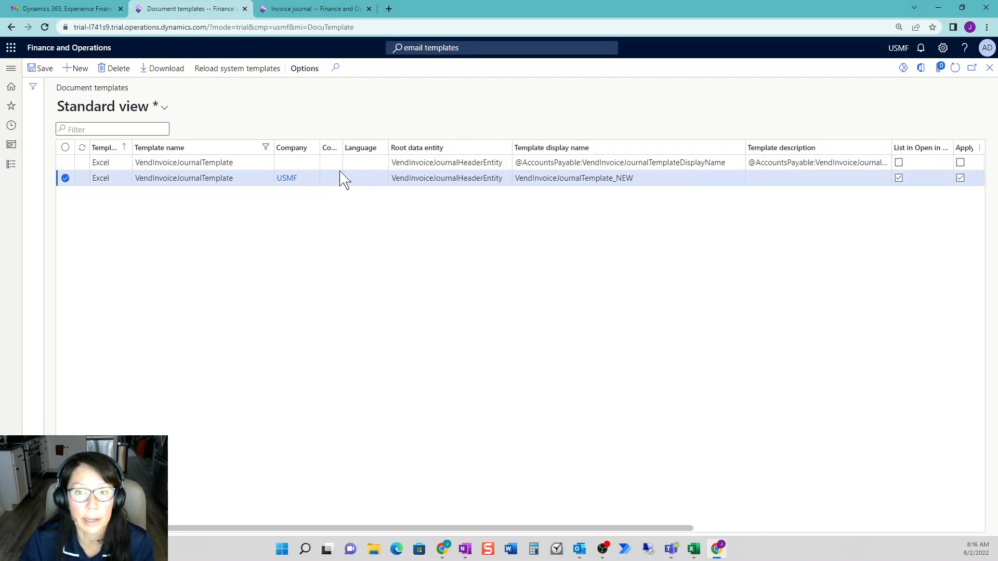
# - Refresh the invoice journal list, open journal 00629's lines in Excel with VendInvoiceJournalTemplate_NEW, and enable editing of the workbook
pyautogui.click(319, 9)
pyautogui.click(427, 233)
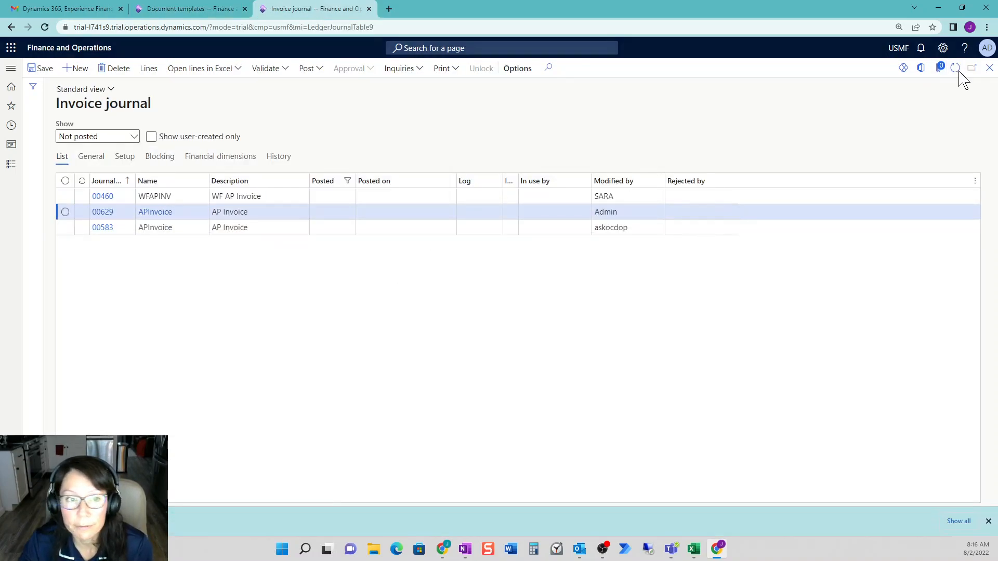
pyautogui.click(956, 69)
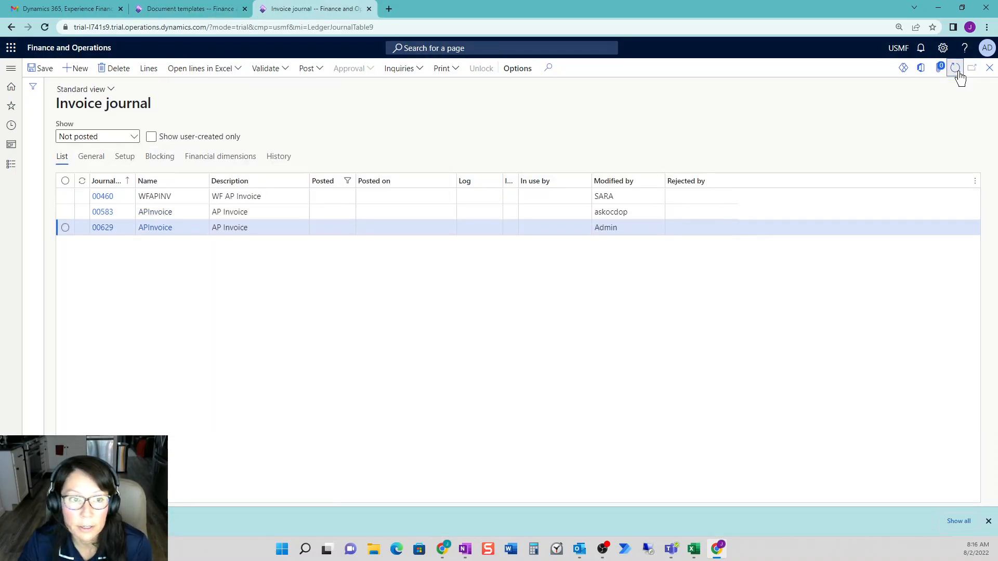
pyautogui.click(240, 71)
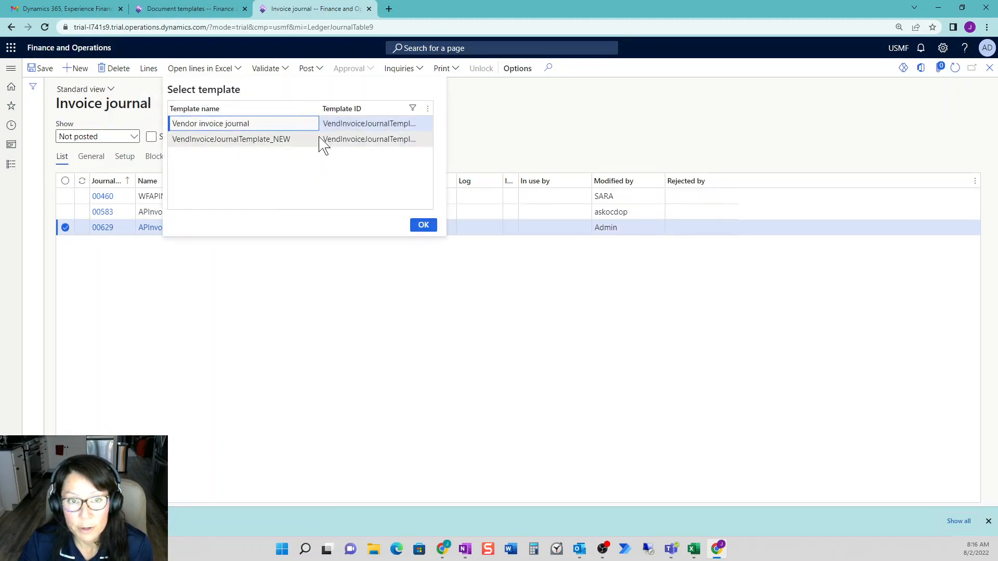
pyautogui.press('Down')
pyautogui.click(423, 226)
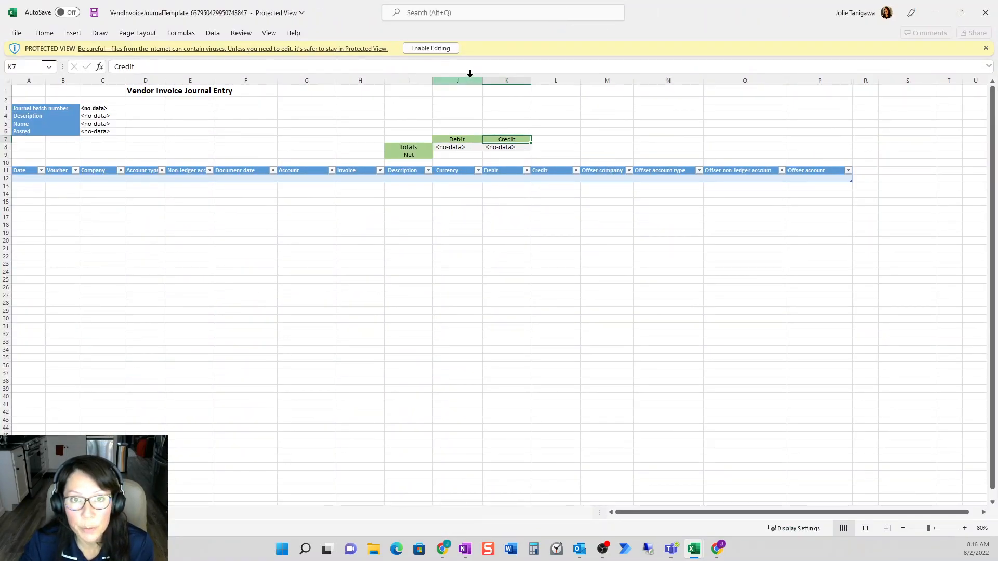
pyautogui.click(454, 48)
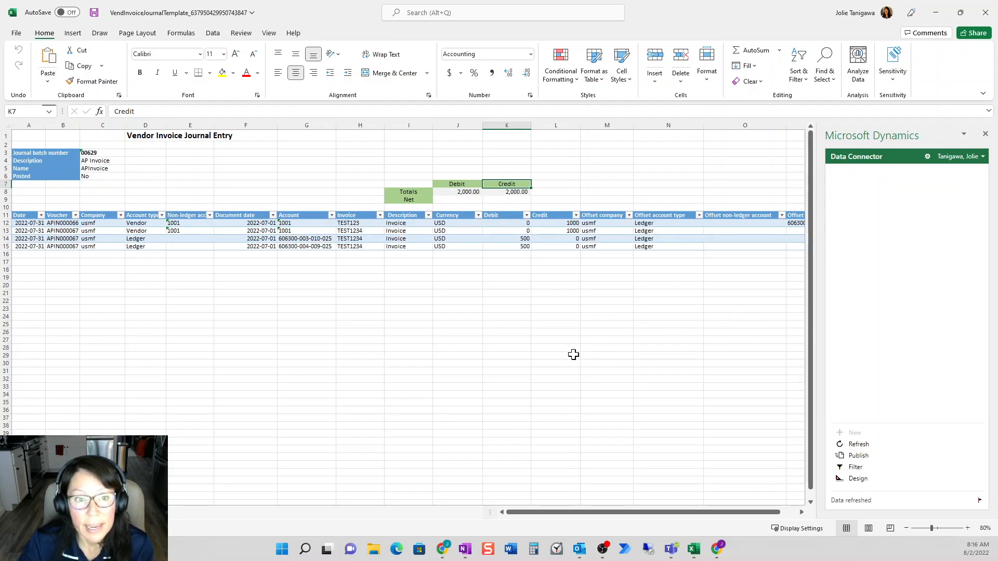
# - Add ten journal lines in rows 16 to 25, all with the date 7/31/2022 copied from row 15
pyautogui.click(44, 248)
pyautogui.moveTo(45, 251); pyautogui.dragTo(35, 326)
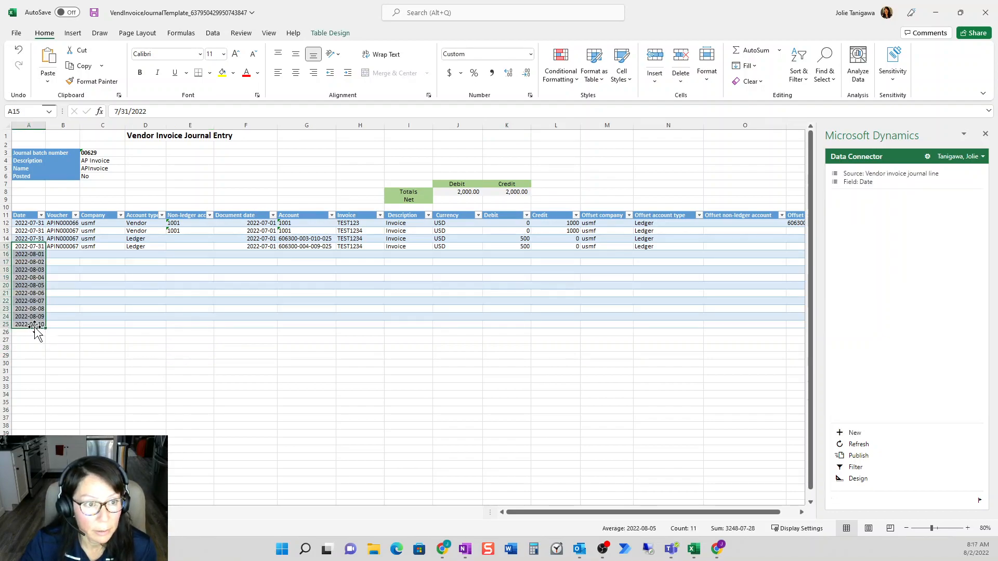
pyautogui.click(36, 255)
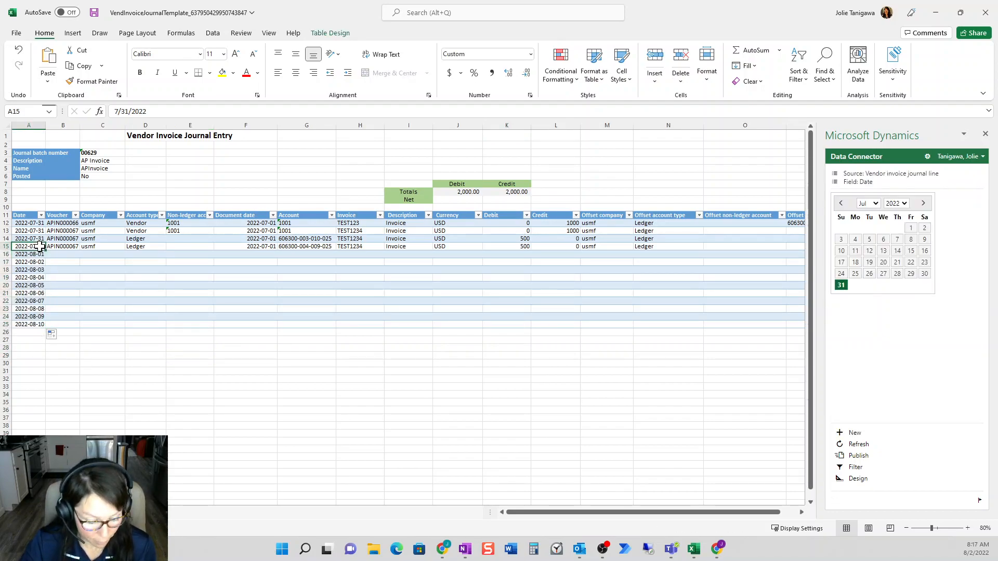
pyautogui.moveTo(35, 254); pyautogui.dragTo(33, 323)
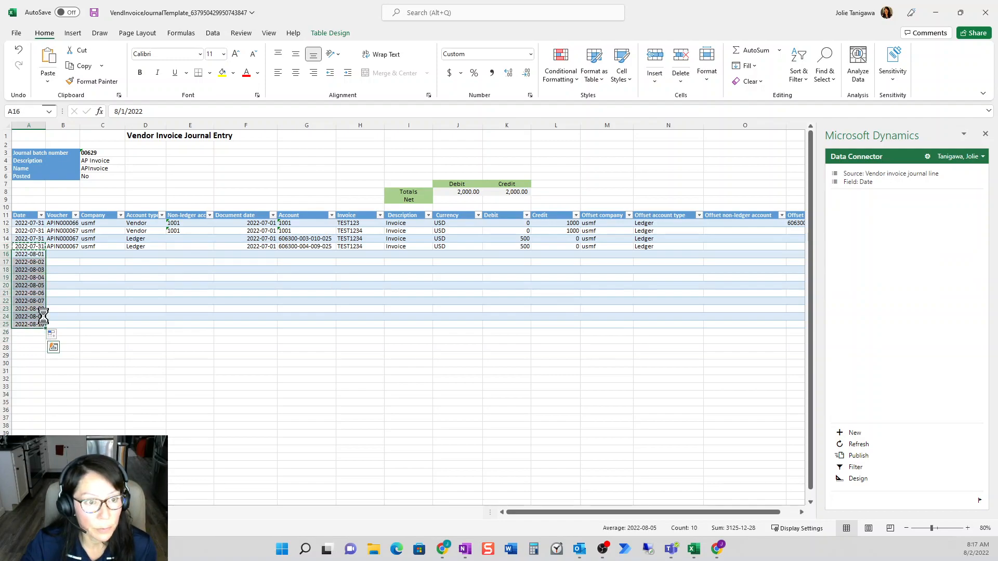
pyautogui.hotkey('ctrl', 'v')
# - Copy company usmf, account type Vendor and the non-ledger account from the first line to rows 16 to 25
pyautogui.click(102, 293)
pyautogui.click(86, 247)
pyautogui.moveTo(120, 222); pyautogui.dragTo(211, 226)
pyautogui.hotkey('ctrl', 'c')
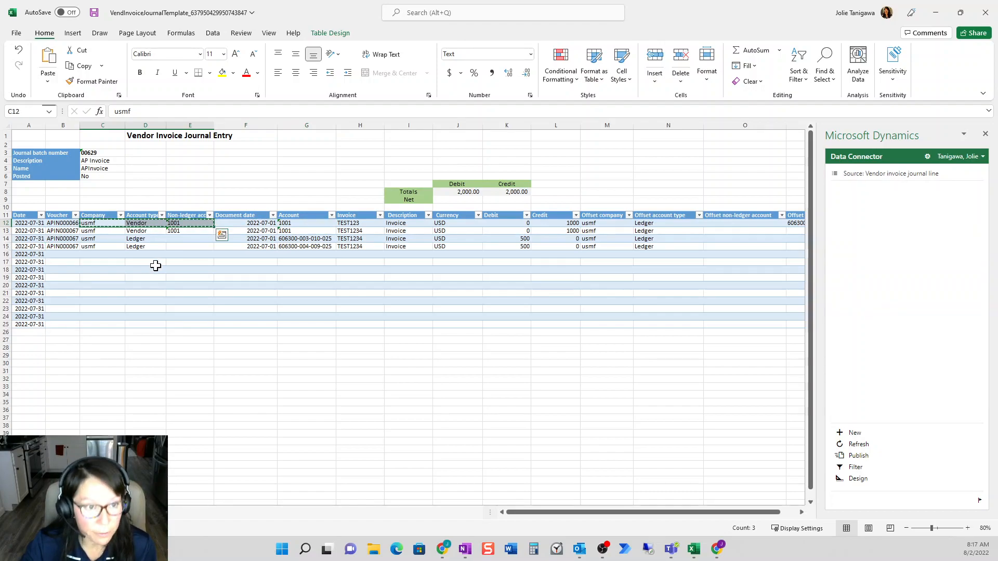
pyautogui.moveTo(120, 254); pyautogui.dragTo(185, 325)
pyautogui.hotkey('ctrl', 'v')
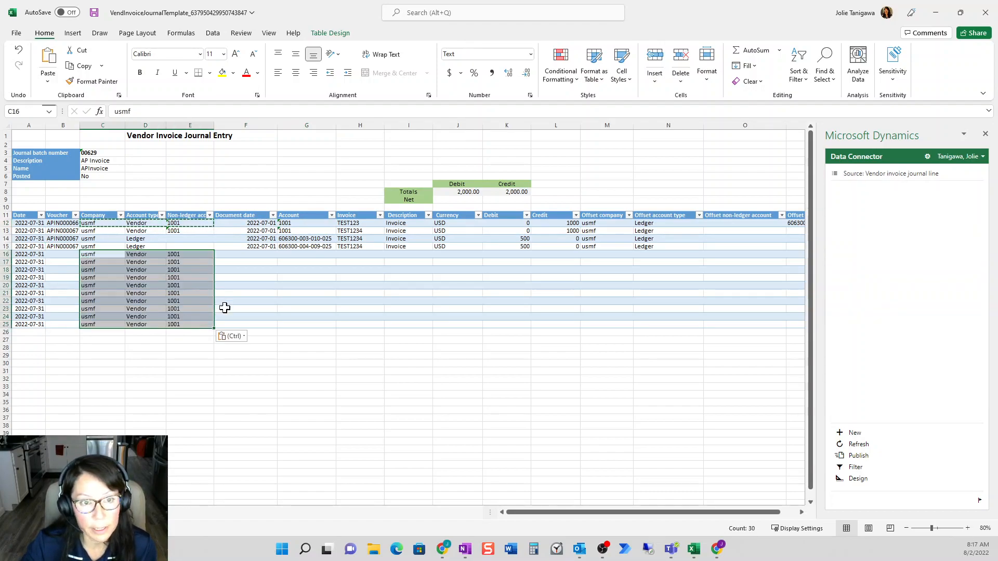
# - Enter the document date 6/30/2022 on the first new line, in cell F16
pyautogui.click(244, 301)
pyautogui.click(272, 222)
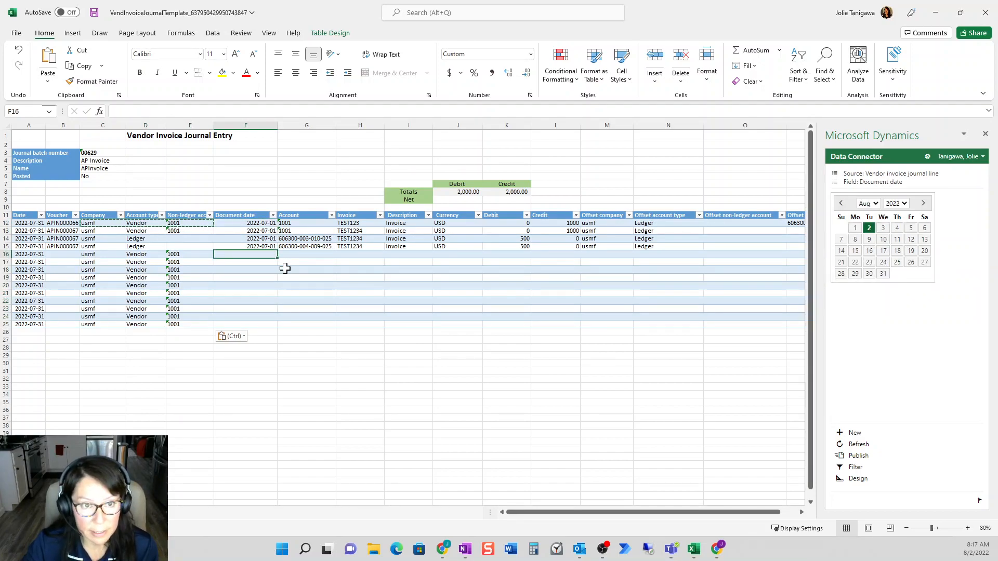
pyautogui.click(262, 216)
pyautogui.click(259, 257)
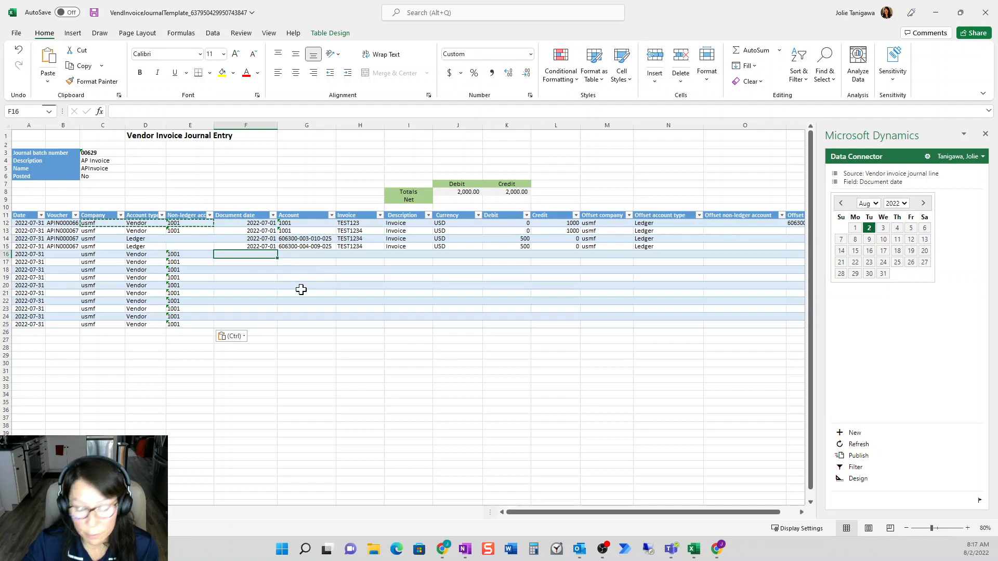
pyautogui.write('6/30/202')
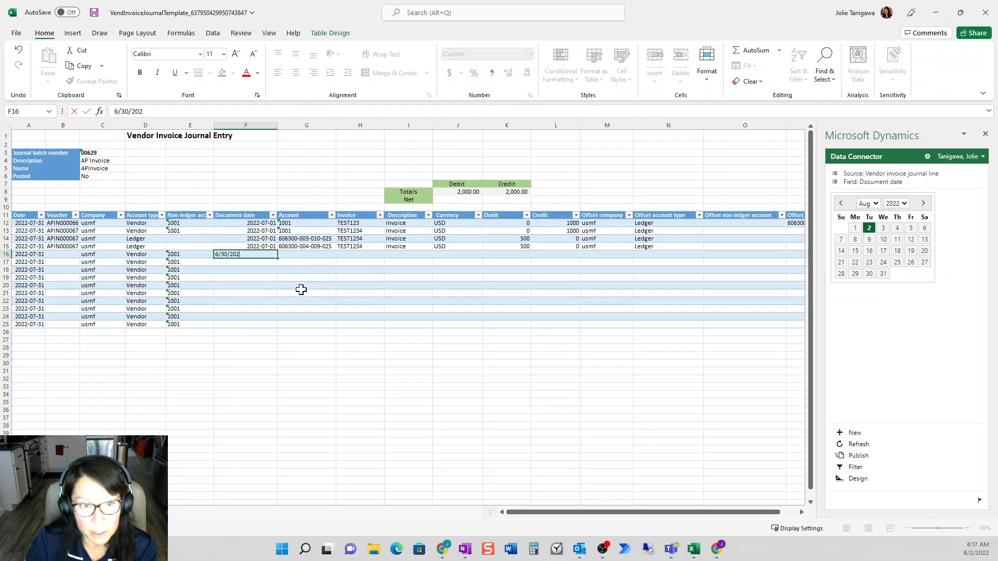
pyautogui.write('1')
pyautogui.hotkey('ctrl', 'Return')
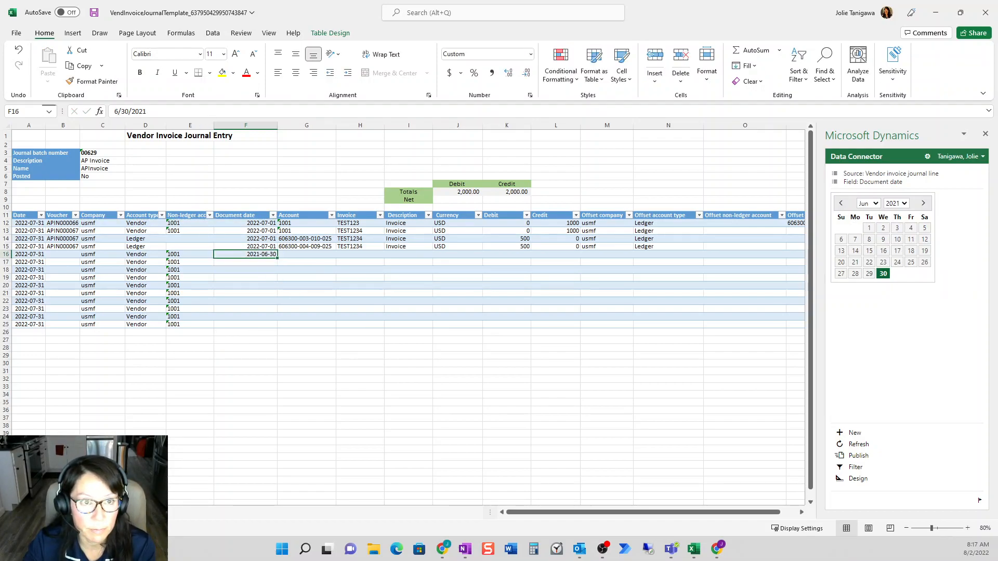
pyautogui.press('F2')
pyautogui.press('BackSpace')
pyautogui.write('202')
pyautogui.press('Return')
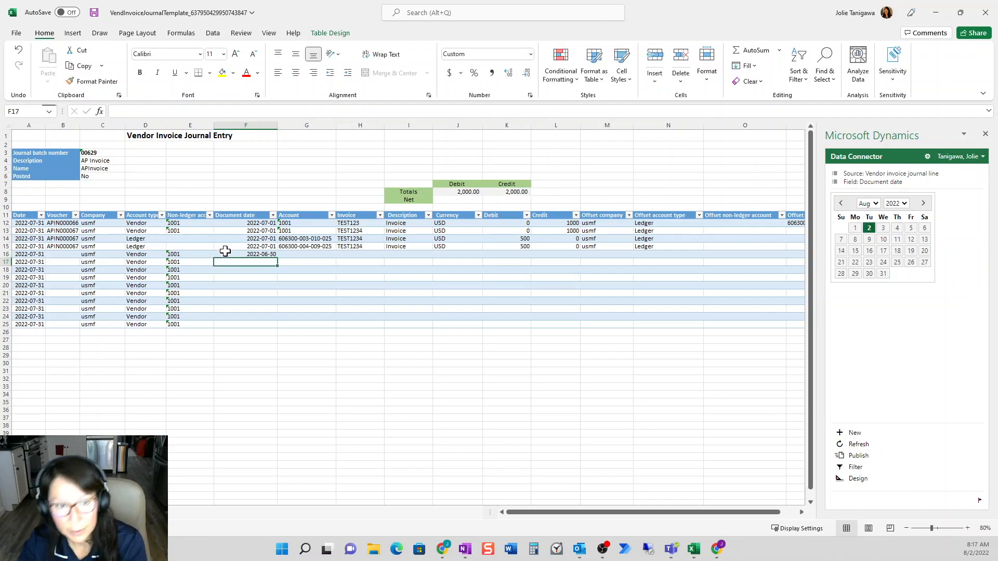
# - Fill the document date down from F16 to row 25 as a daily series ending 7/9/2022
pyautogui.click(263, 253)
pyautogui.moveTo(277, 257); pyautogui.dragTo(276, 329)
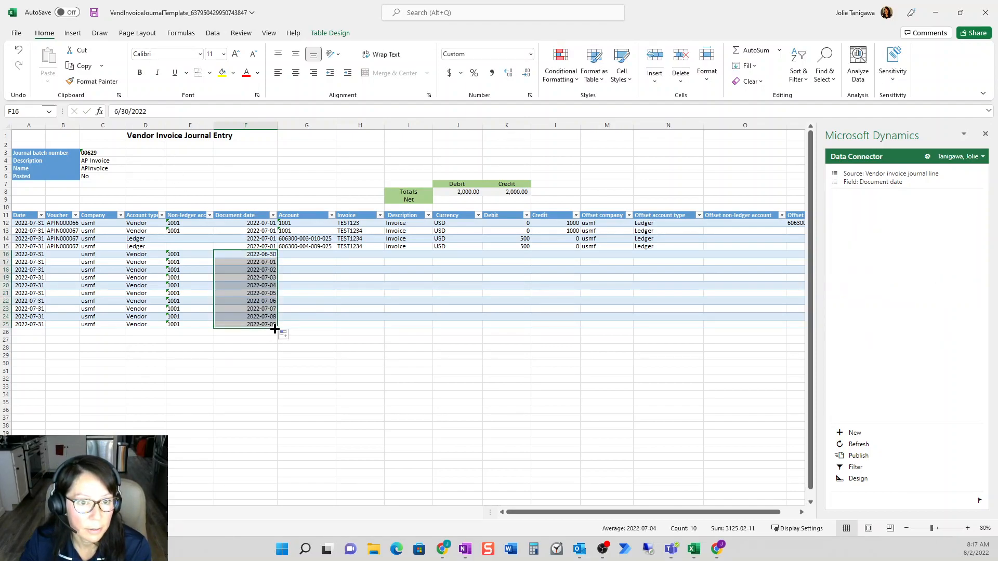
pyautogui.click(335, 294)
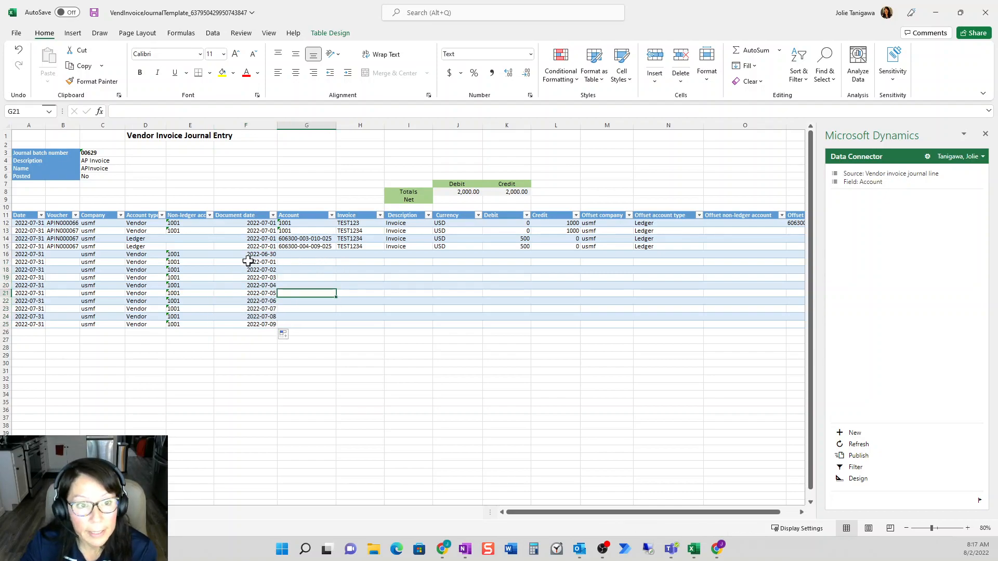
pyautogui.moveTo(151, 255); pyautogui.dragTo(254, 326)
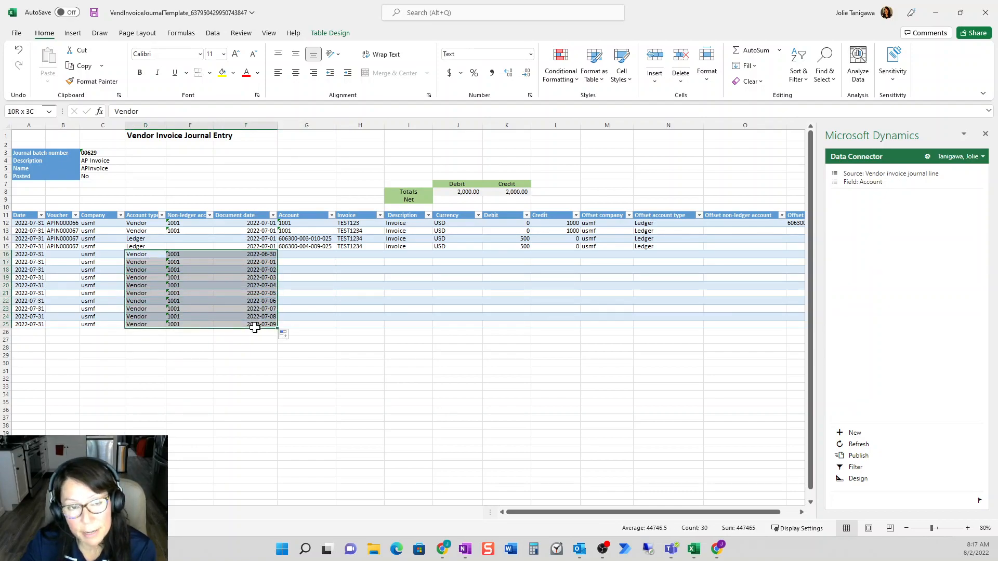
pyautogui.moveTo(315, 239); pyautogui.dragTo(311, 321)
pyautogui.click(273, 255)
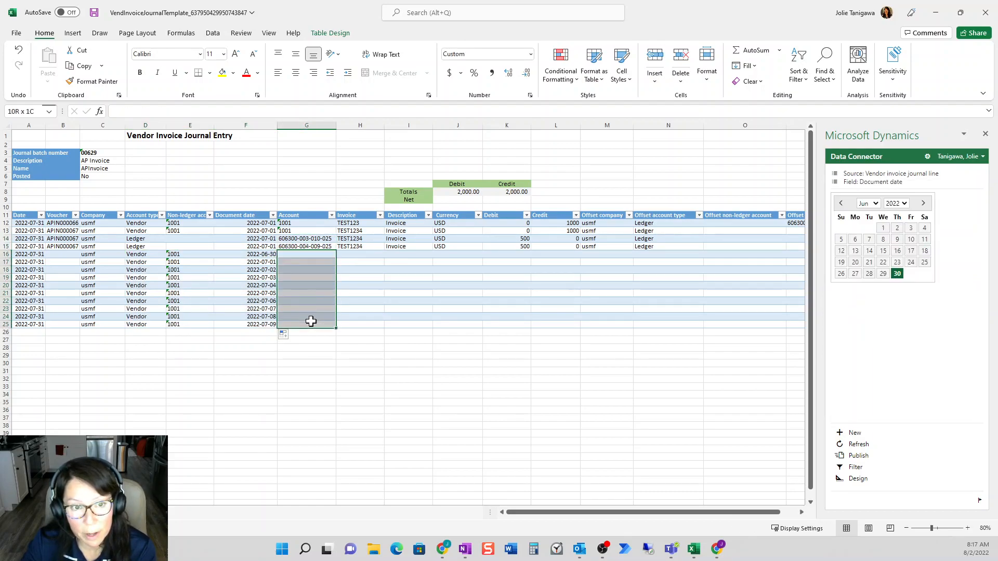
# - Fill rows 16 to 25 with invoice numbers TEST1235 to TEST1244, description Invoice and currency USD
pyautogui.click(369, 248)
pyautogui.moveTo(384, 250); pyautogui.dragTo(382, 326)
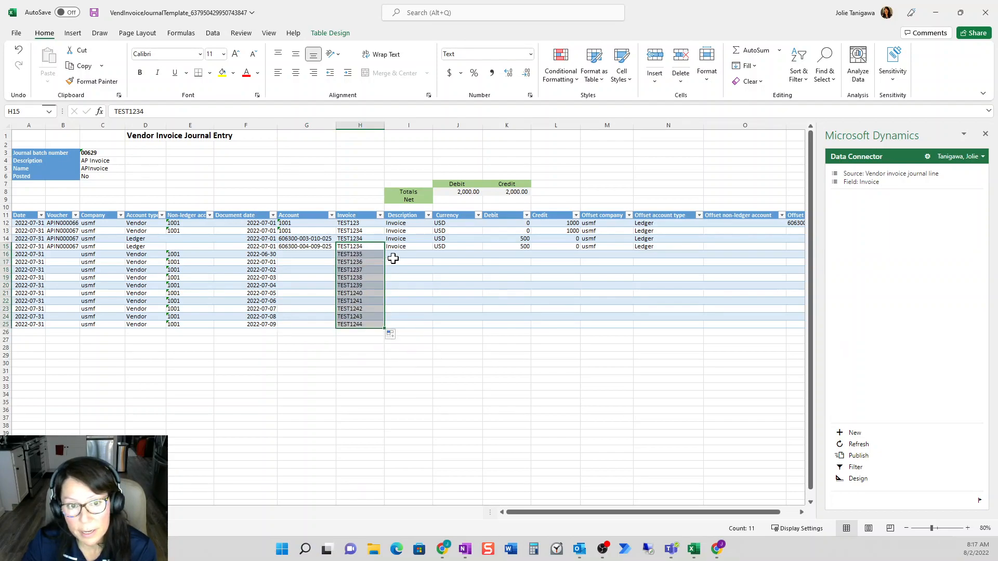
pyautogui.moveTo(393, 246); pyautogui.dragTo(472, 329)
# - Enter a credit amount of 100 on each of the ten new lines in rows 16 to 25
pyautogui.moveTo(523, 254); pyautogui.dragTo(583, 261)
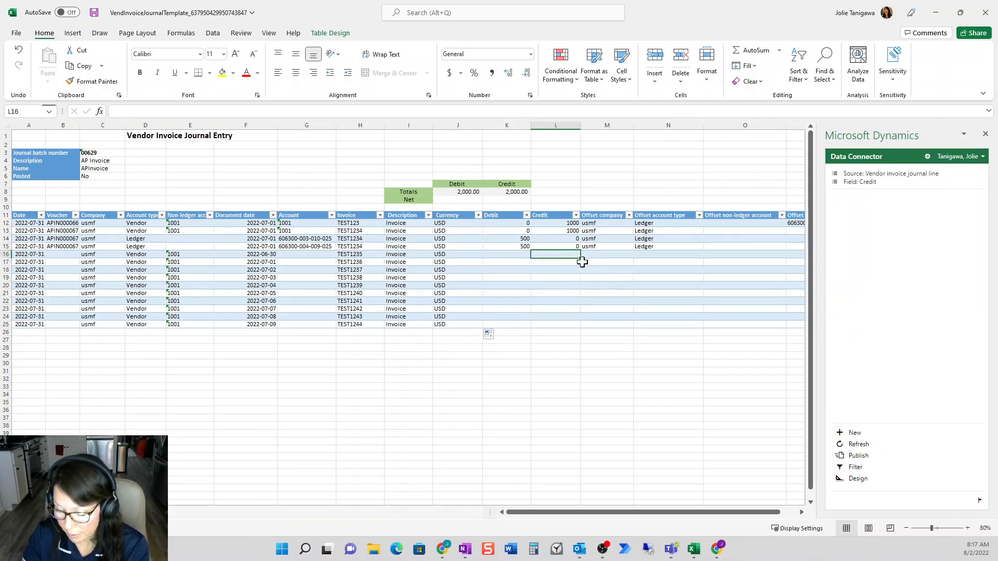
pyautogui.press('Tab')
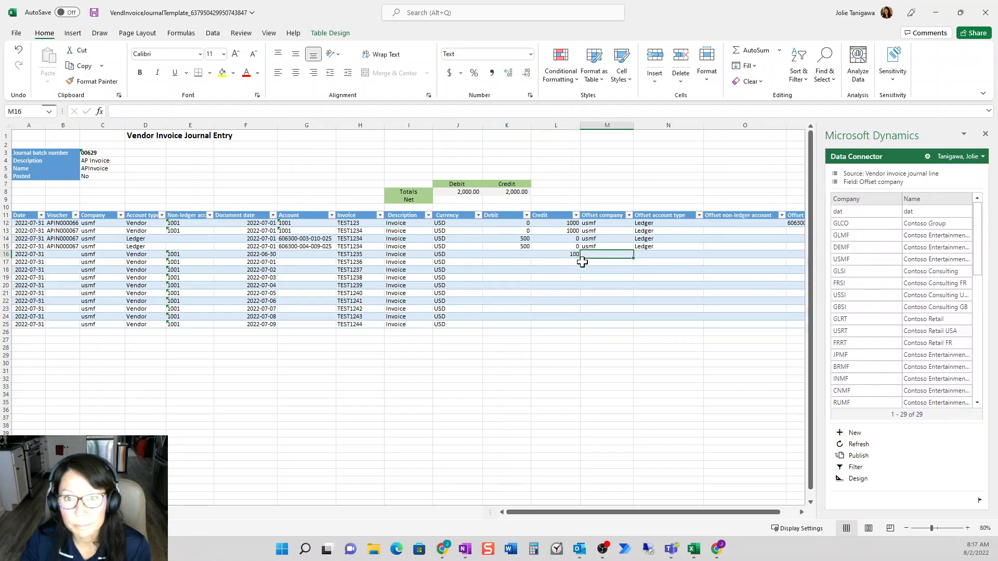
pyautogui.click(572, 255)
pyautogui.moveTo(580, 258); pyautogui.dragTo(581, 326)
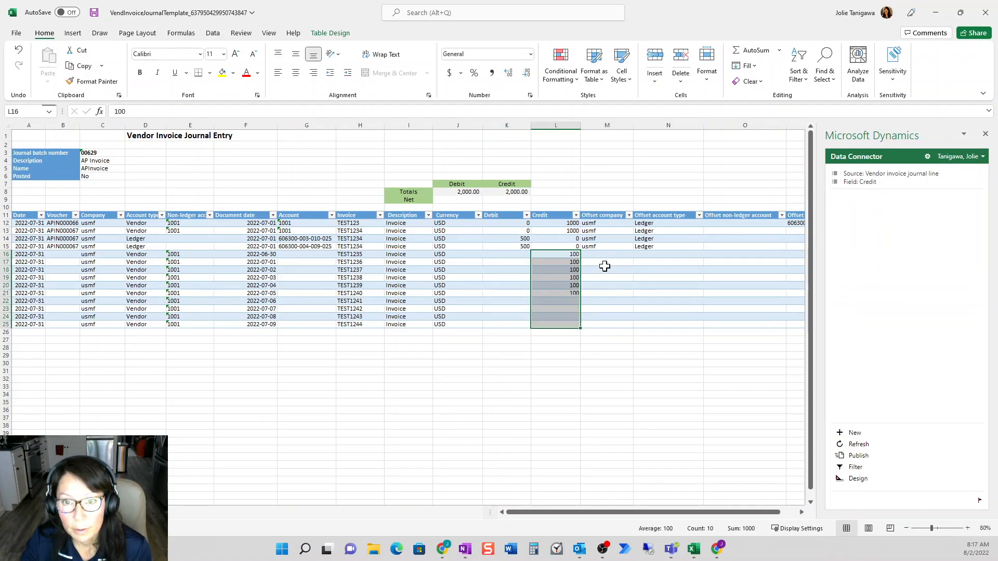
# - Fill offset company usmf and offset account type Ledger down from row 15 to row 25
pyautogui.click(607, 247)
pyautogui.moveTo(633, 251); pyautogui.dragTo(629, 318)
pyautogui.click(675, 246)
pyautogui.moveTo(702, 250); pyautogui.dragTo(702, 325)
pyautogui.click(626, 316)
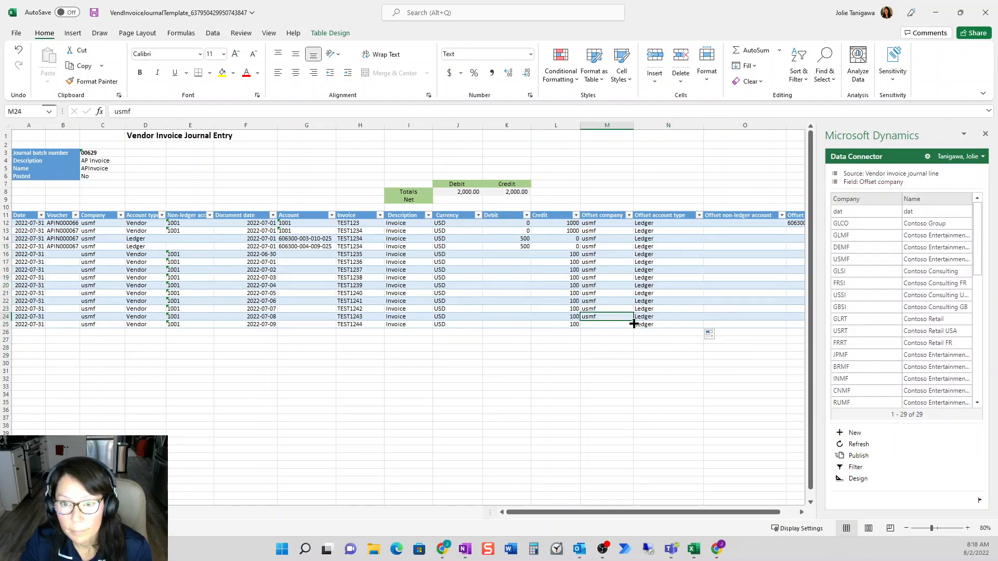
pyautogui.click(656, 293)
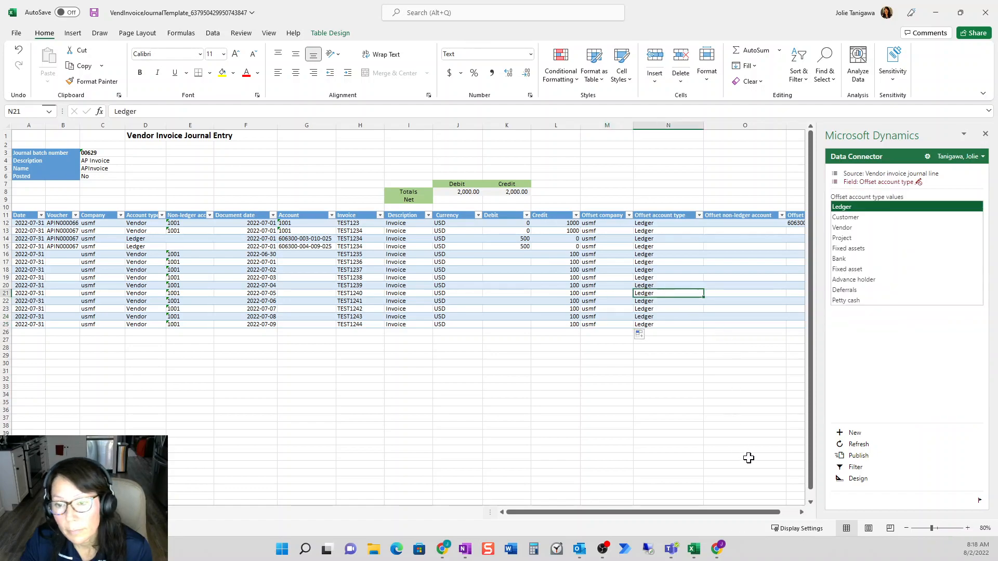
# - Copy the first line's offset account in P12 to the ten new lines, P16 to P25
pyautogui.moveTo(779, 513); pyautogui.dragTo(795, 514)
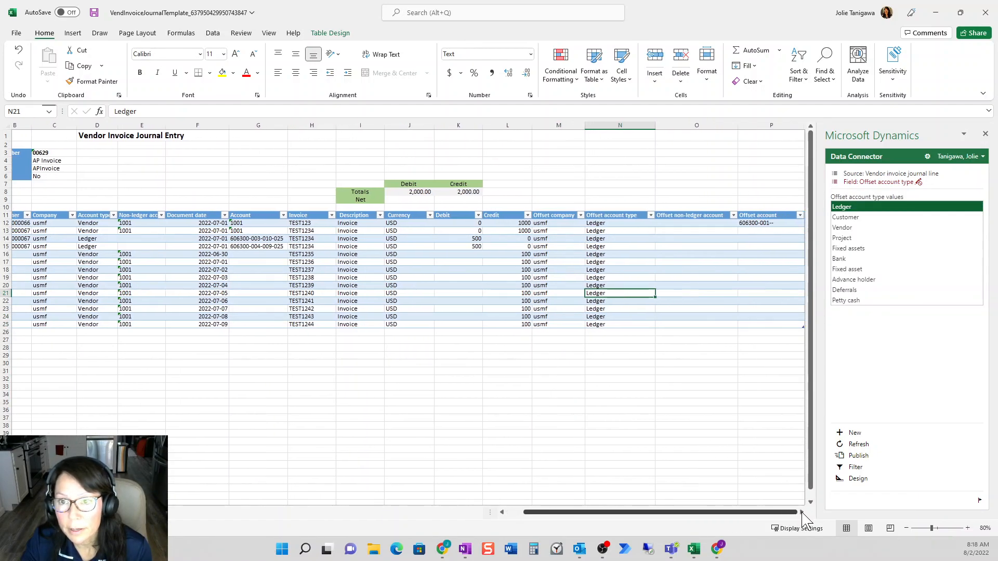
pyautogui.click(770, 223)
pyautogui.hotkey('ctrl', 'c')
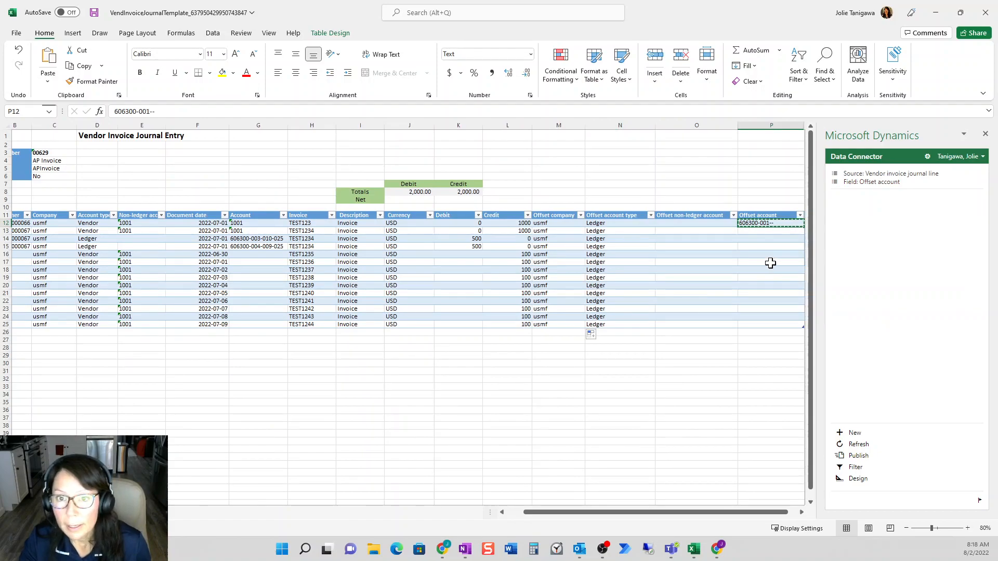
pyautogui.click(769, 255)
pyautogui.moveTo(769, 255); pyautogui.dragTo(768, 321)
pyautogui.hotkey('ctrl', 'v')
pyautogui.click(690, 279)
pyautogui.press('Escape')
pyautogui.click(690, 285)
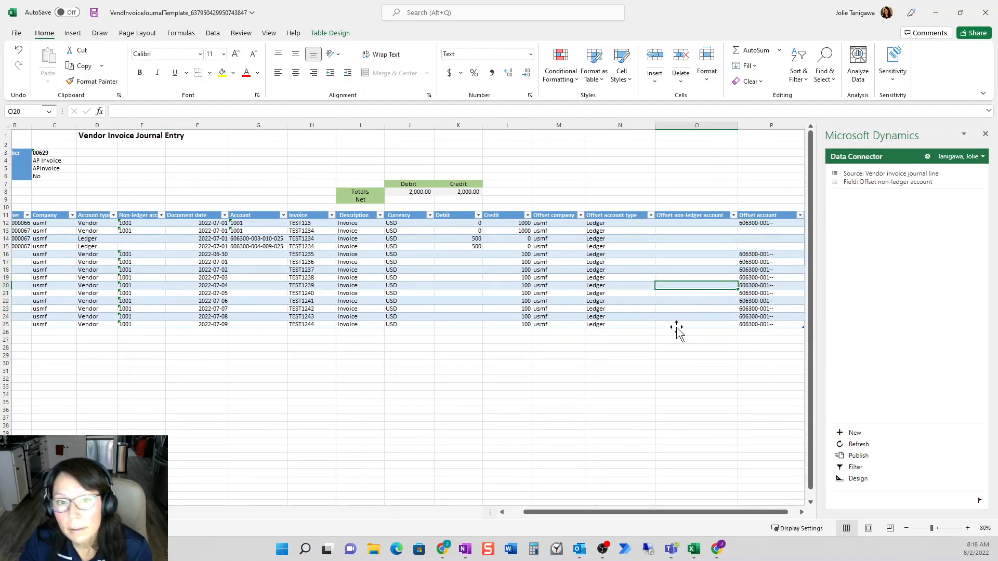
# - Publish the ten new invoice lines from the workbook to Dynamics
pyautogui.click(673, 311)
pyautogui.moveTo(614, 511); pyautogui.dragTo(756, 532)
pyautogui.click(748, 270)
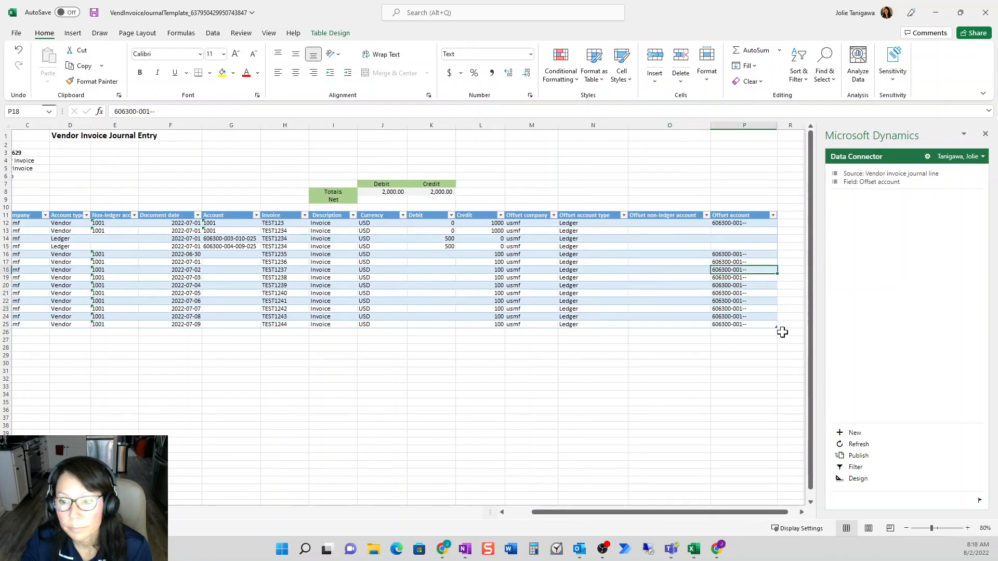
pyautogui.click(855, 457)
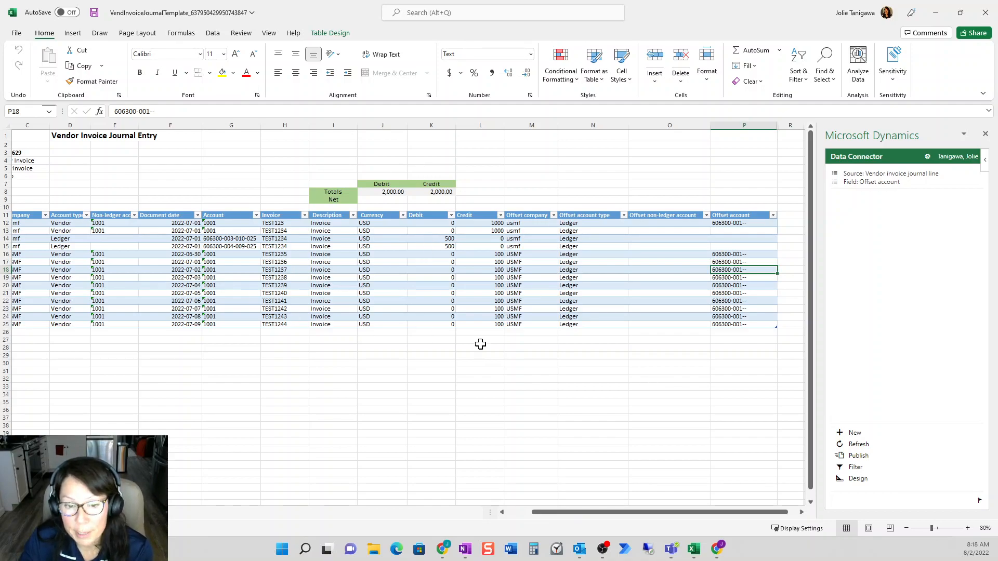
# - Switch to Finance and Operations, refresh the invoice journals, and open journal 00629's lines to check the published invoices
pyautogui.moveTo(717, 548)
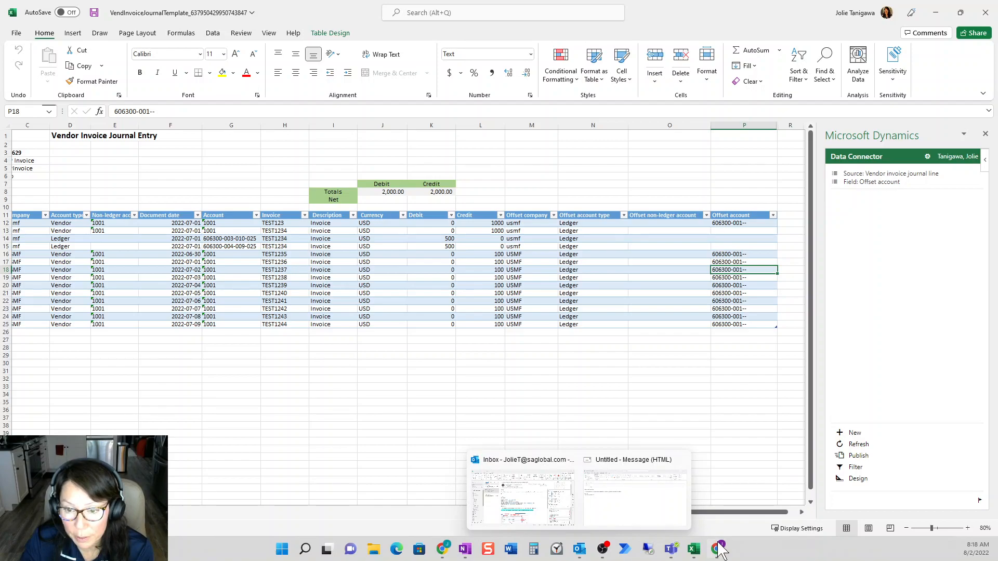
pyautogui.click(634, 506)
pyautogui.click(954, 70)
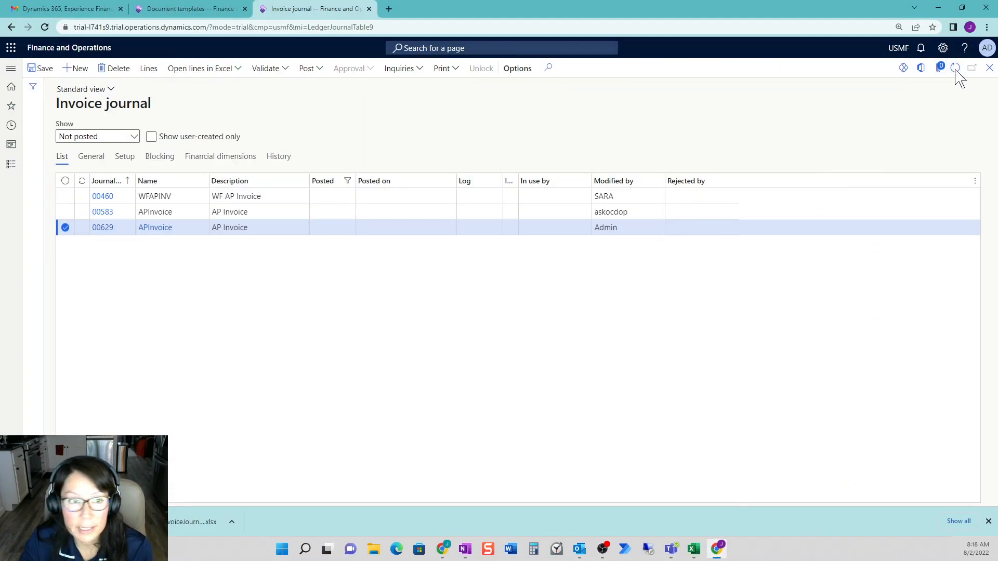
pyautogui.click(151, 70)
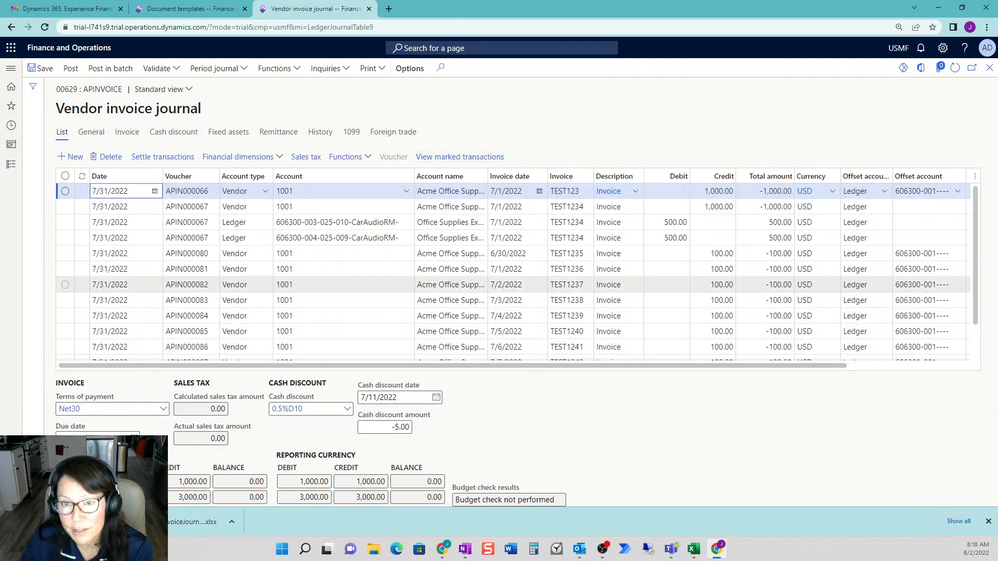
pyautogui.scroll(-1, 691, 321)
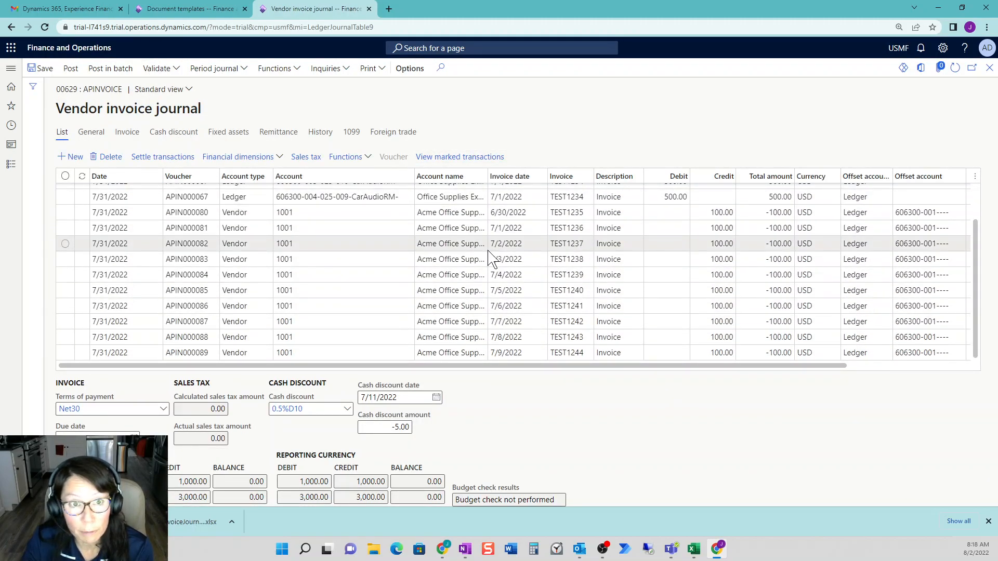
# - Validate the whole vendor invoice journal and review the offset account segments on its lines
pyautogui.click(157, 69)
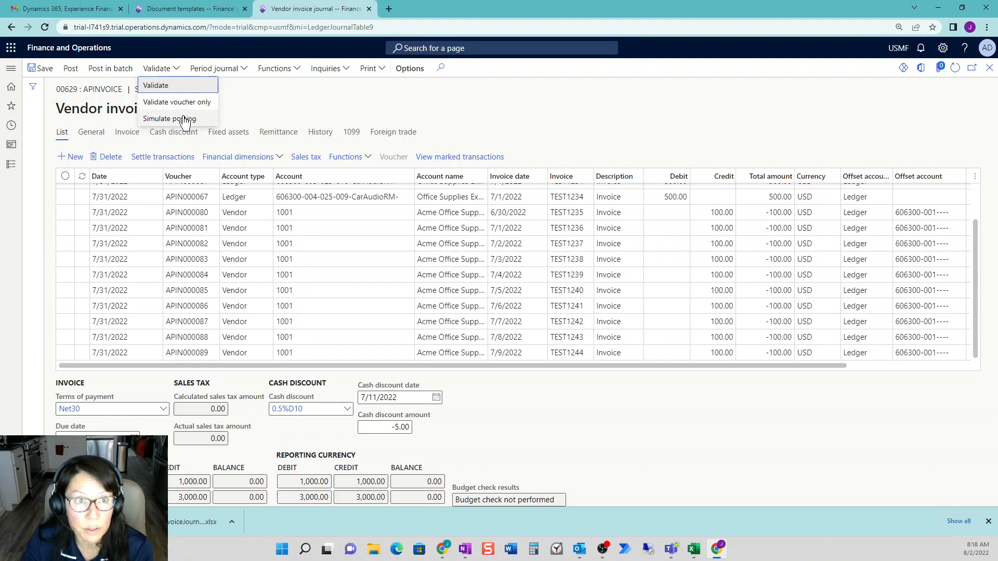
pyautogui.click(156, 83)
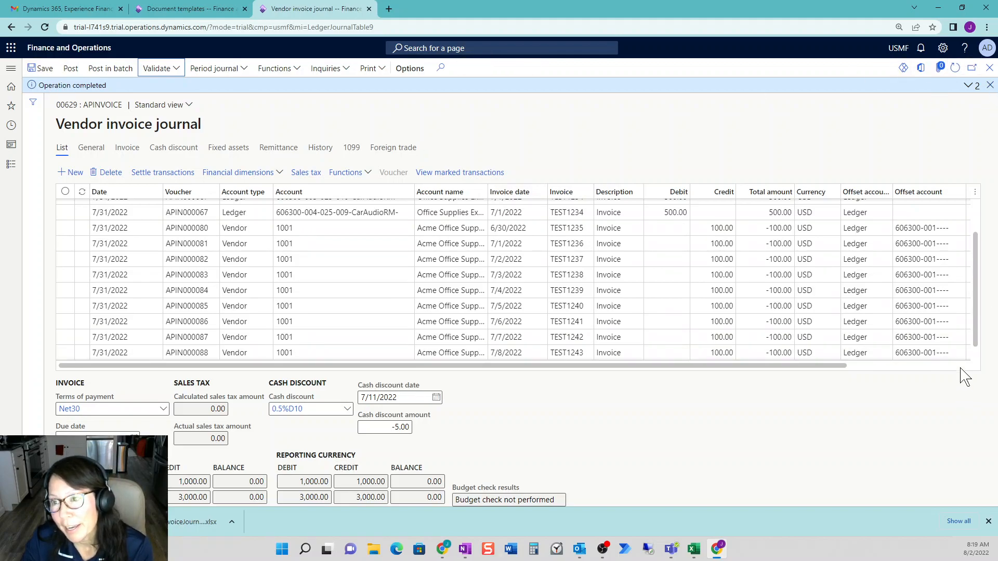
pyautogui.scroll(2, 966, 336)
pyautogui.moveTo(920, 331)
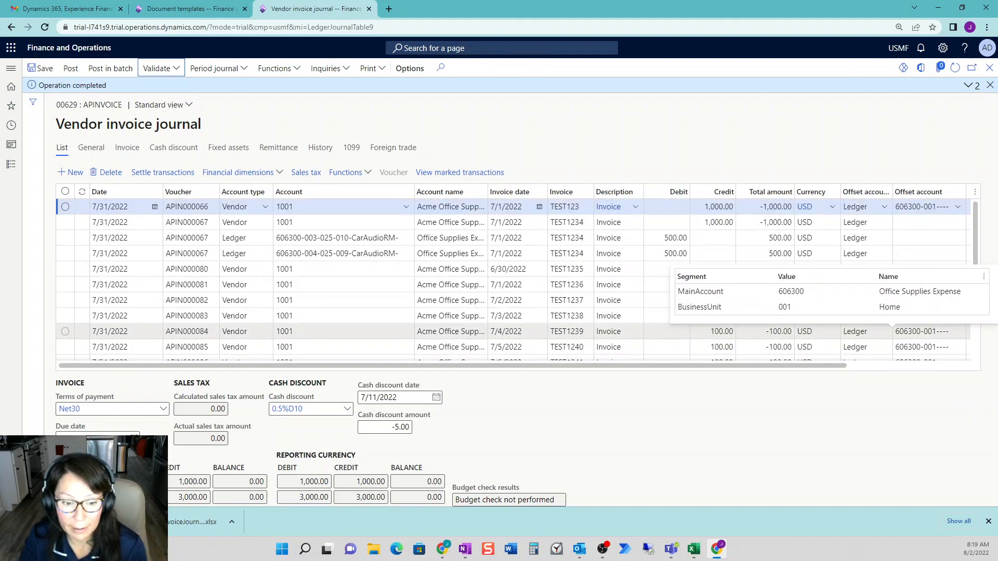